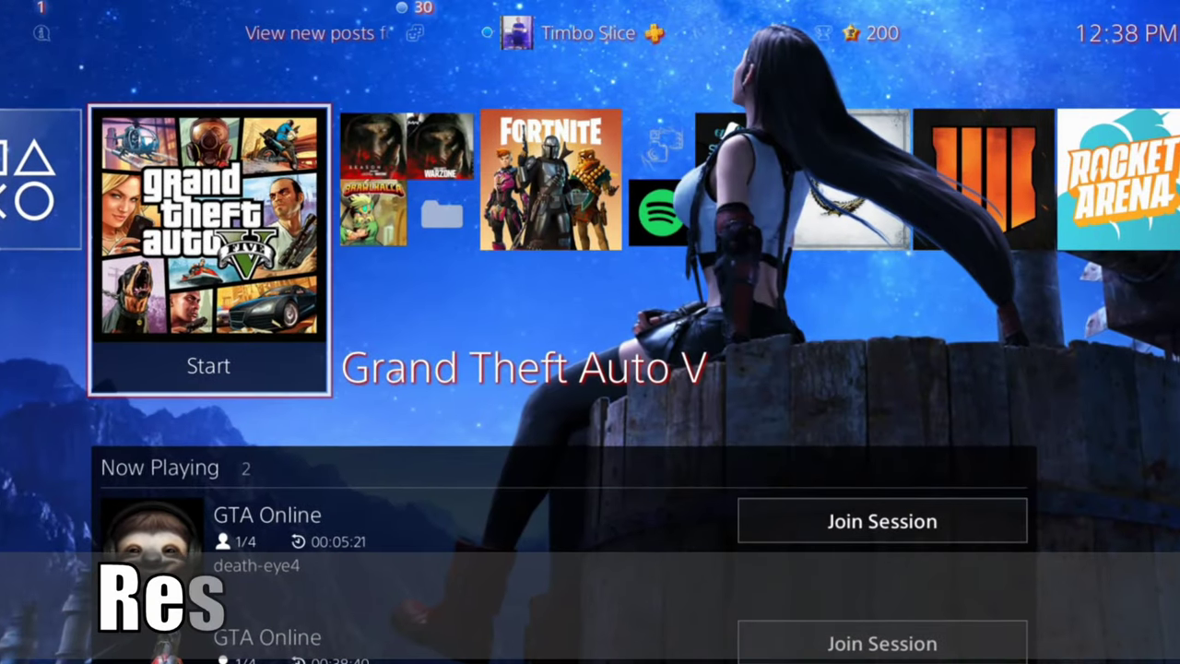
Step: Browse the home screen tiles, from Worms Rumble to Rayman Legends and back toward Grand Theft Auto V
key(Right)
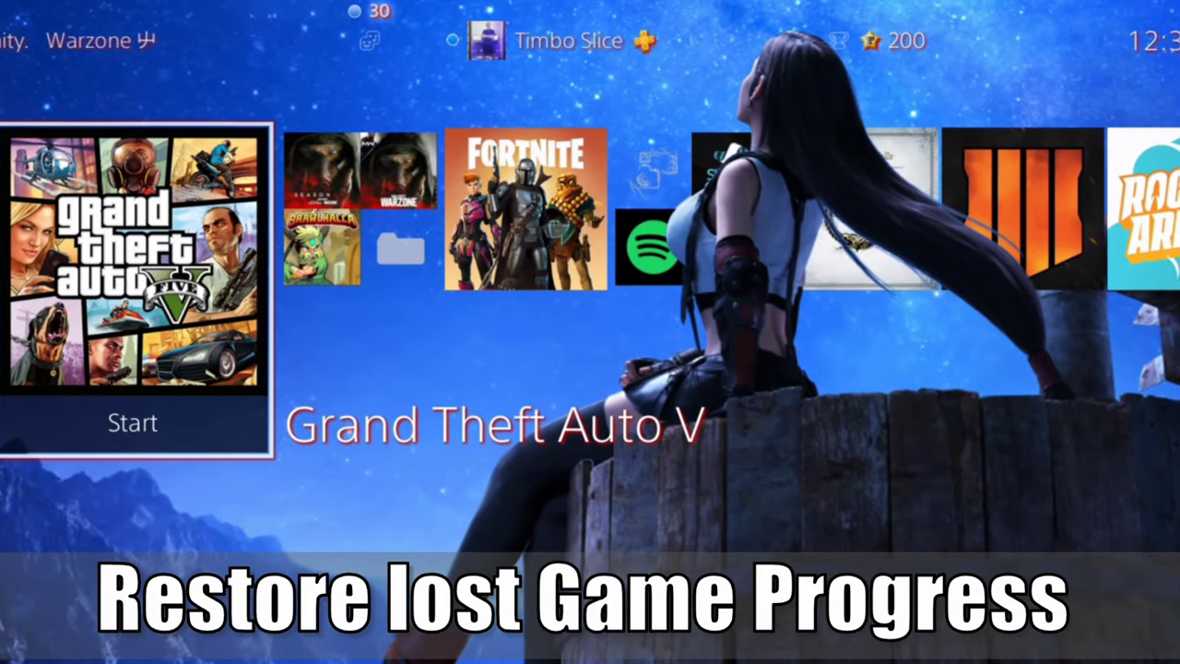
key(Down)
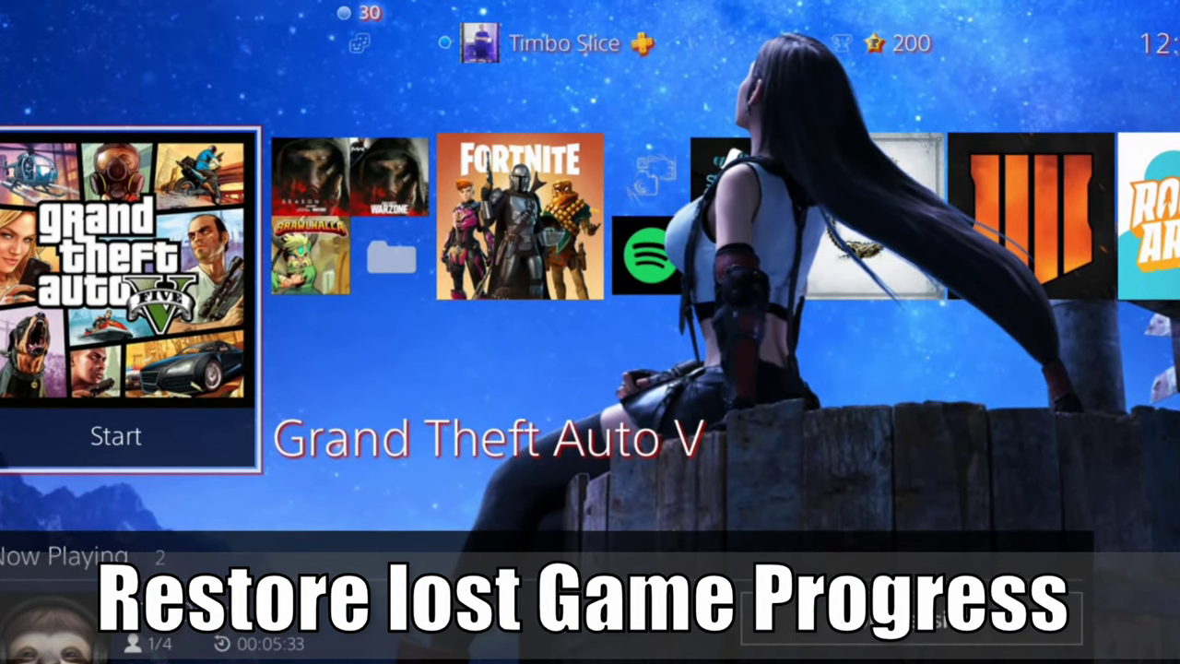
key(Right)
key(Right)
key(Right)
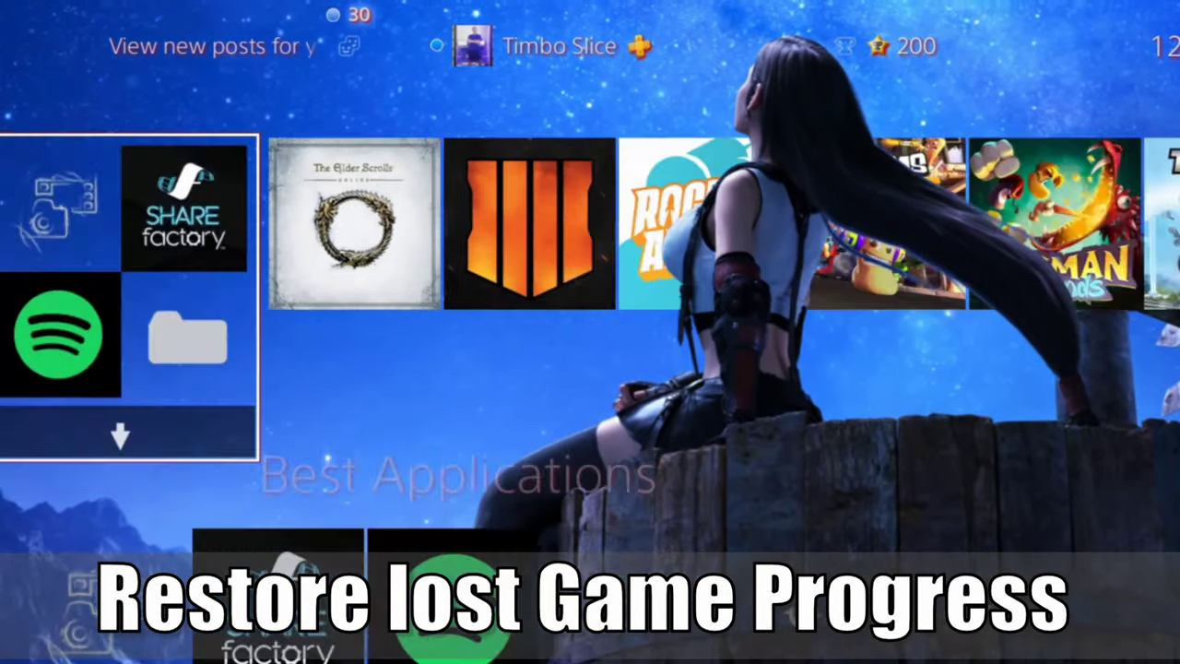
key(Right)
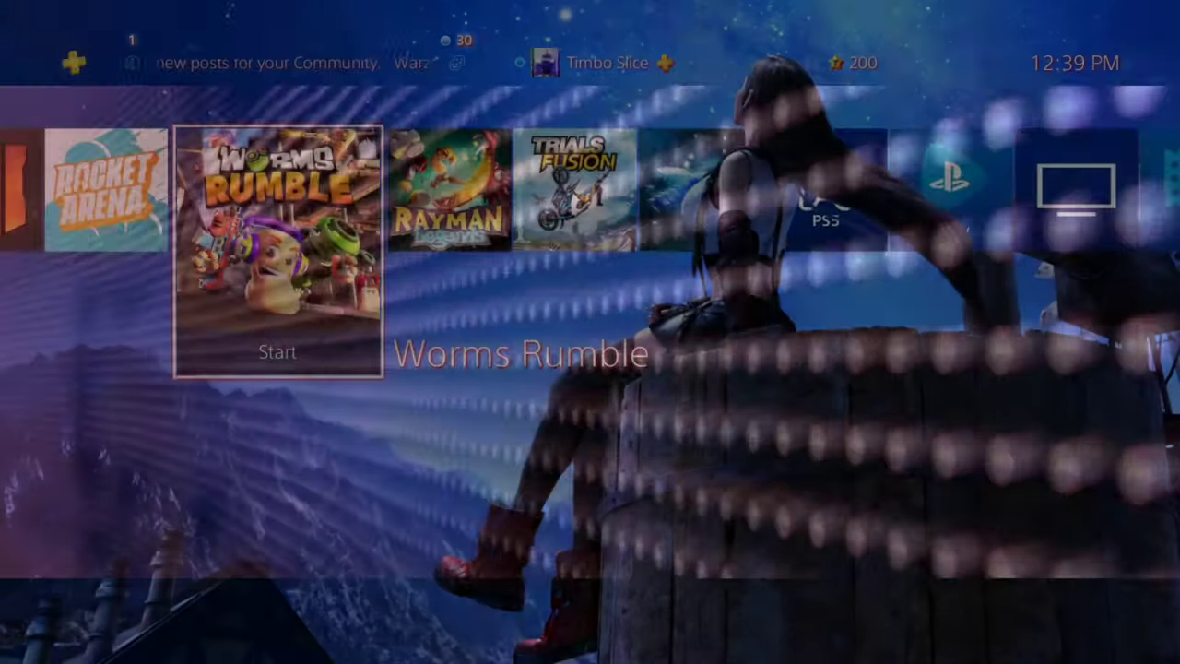
key(Right)
key(Right)
key(Left)
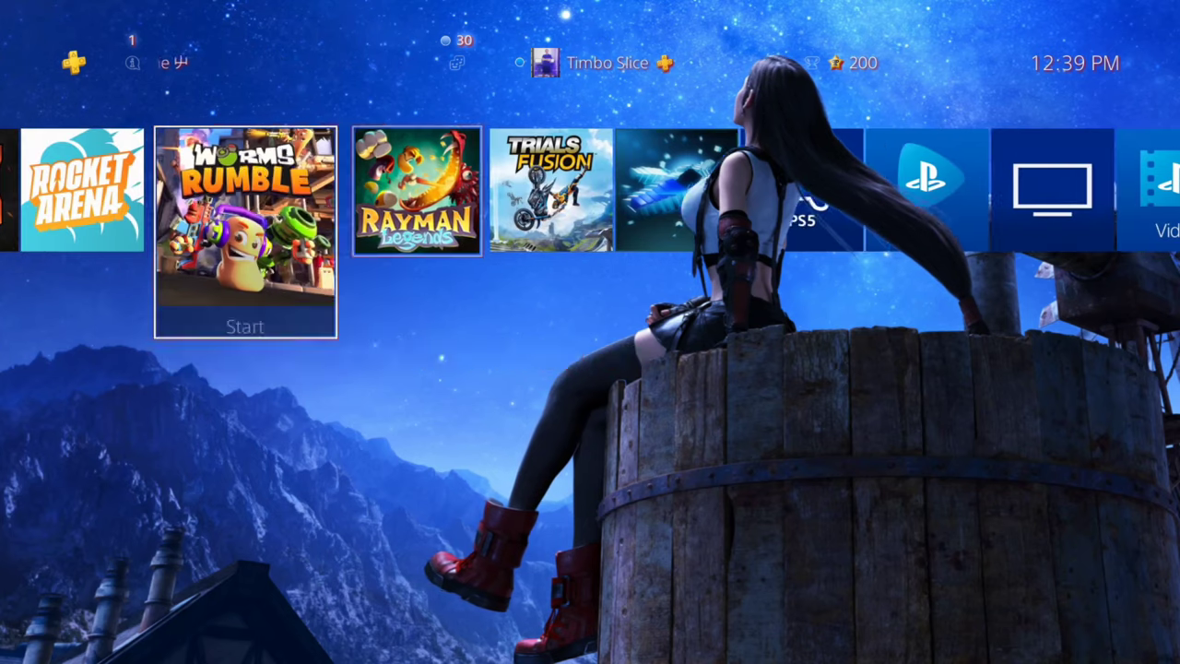
key(Left)
key(Left)
key(Left)
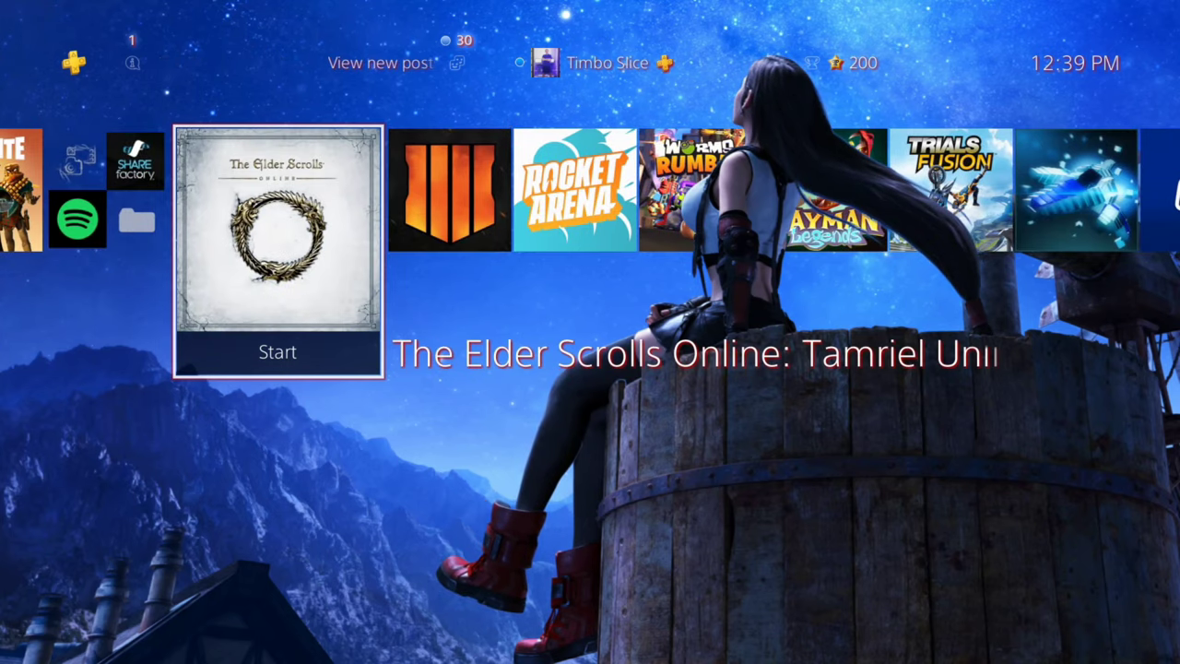
key(Left)
key(Left)
key(Left)
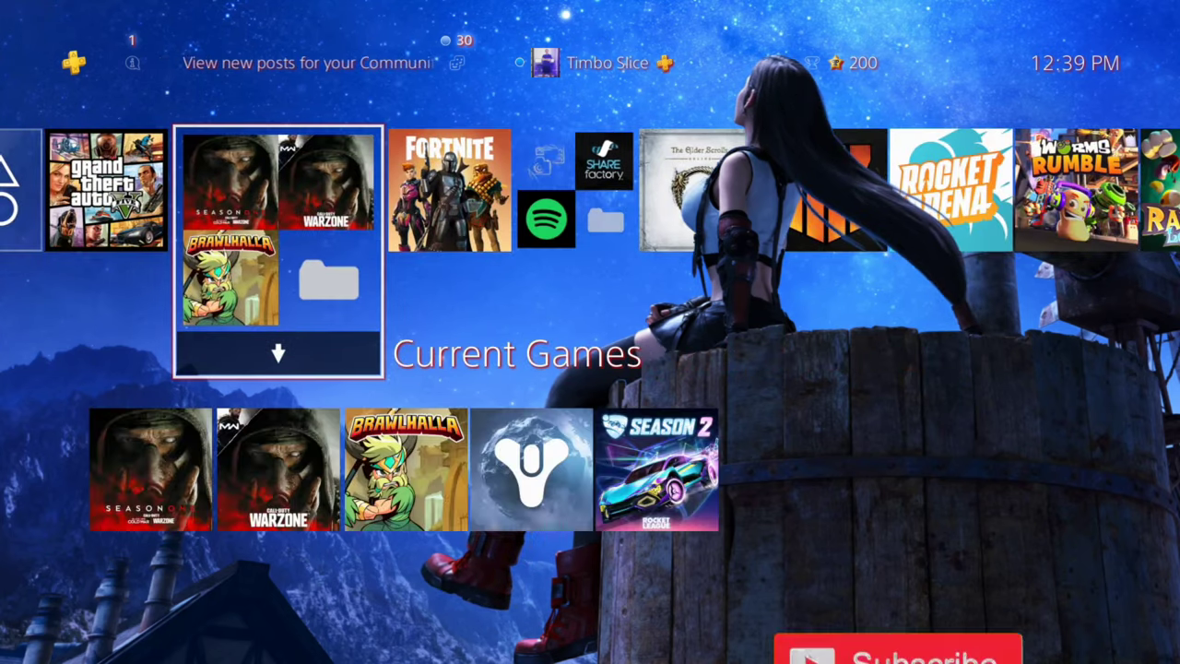
key(Left)
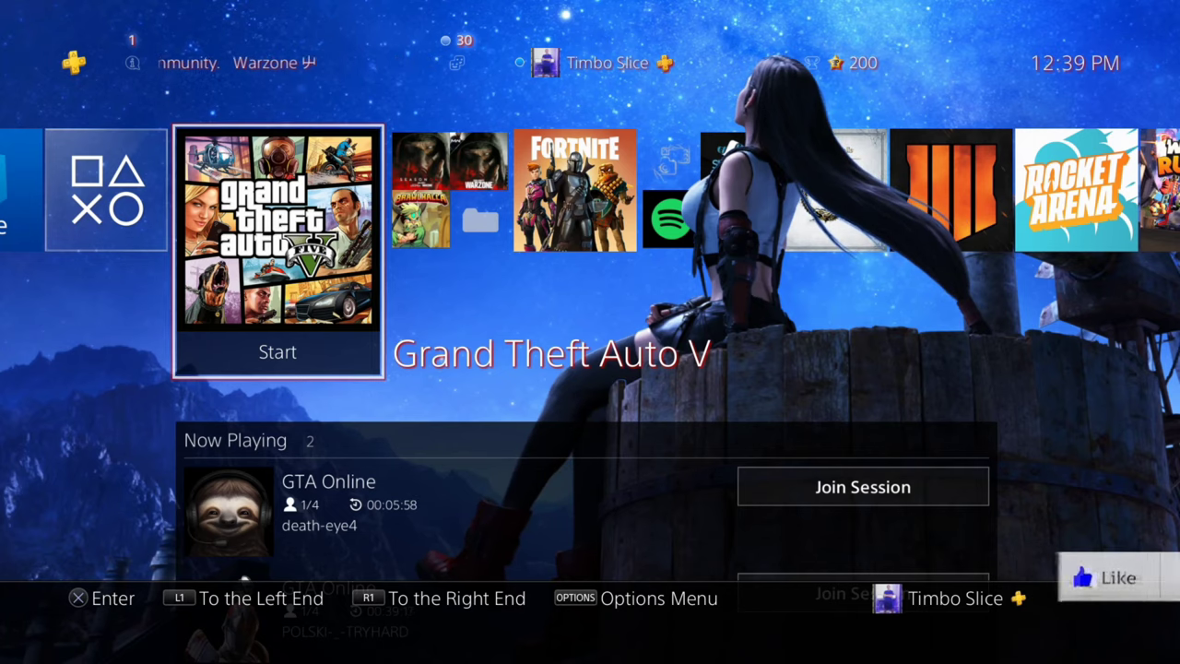
key(Right)
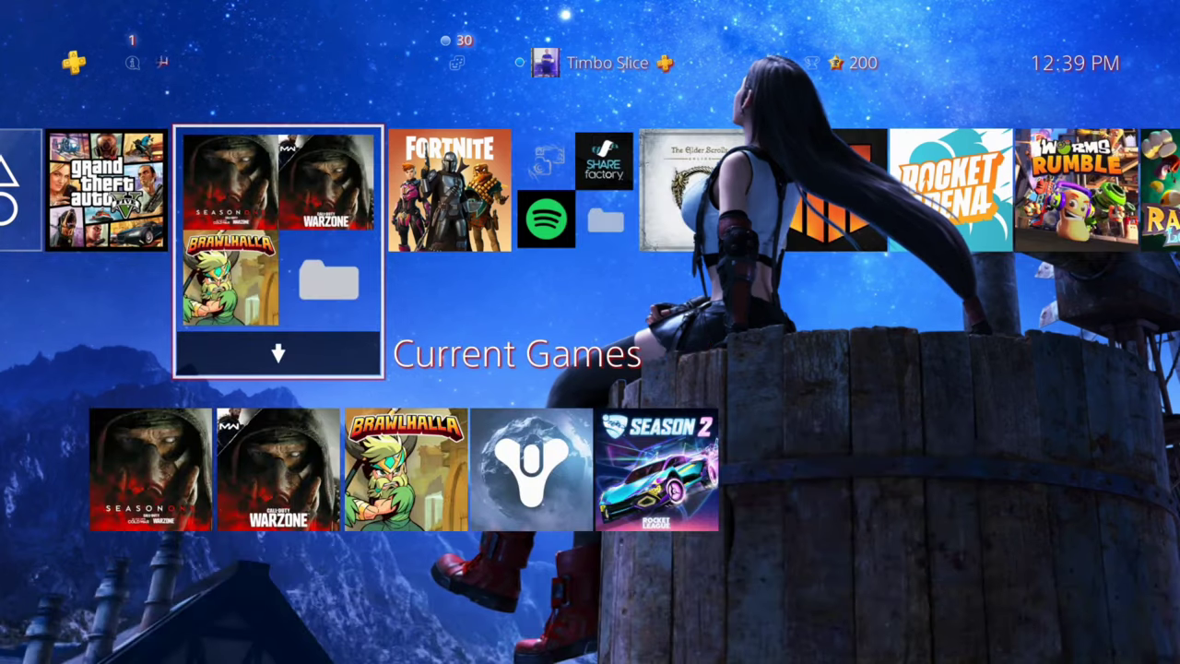
key(Right)
key(Left)
key(Left)
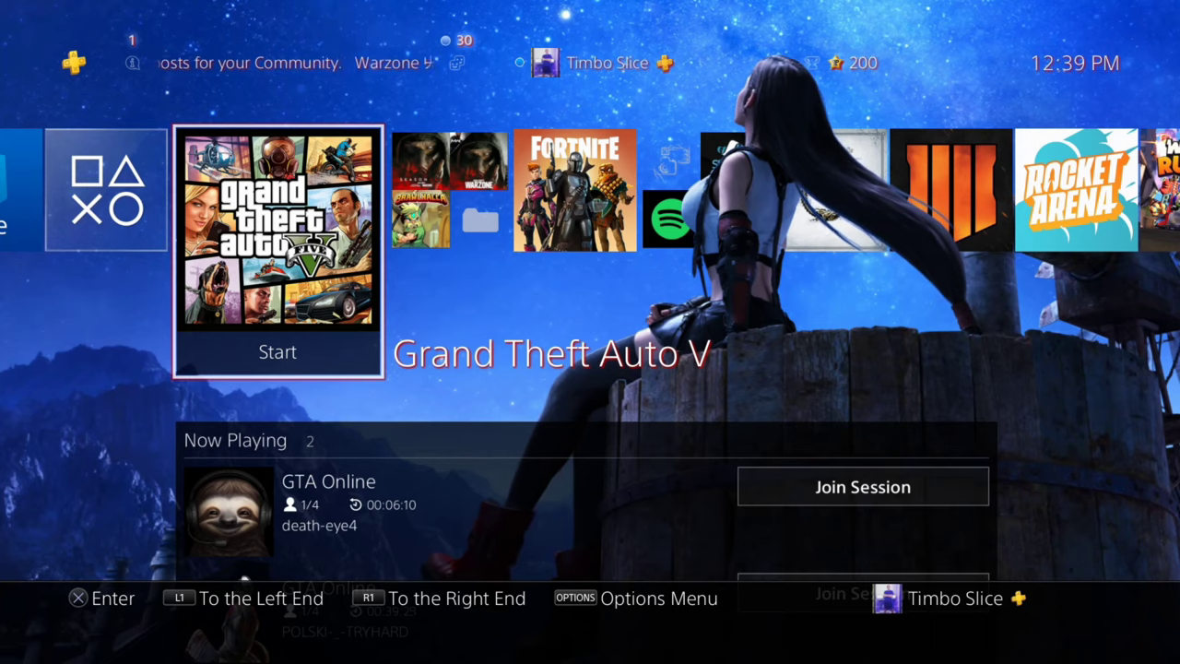
key(Right)
key(Right)
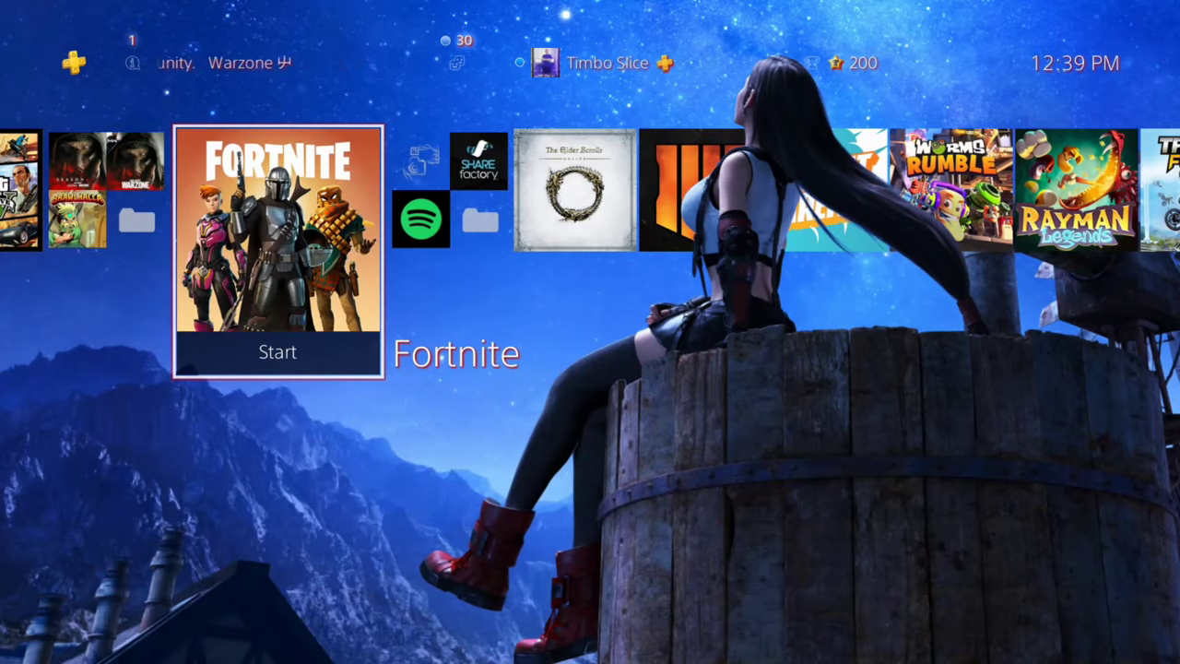
key(Right)
Step: Go into Settings and open Application Saved Data Management
key(Up)
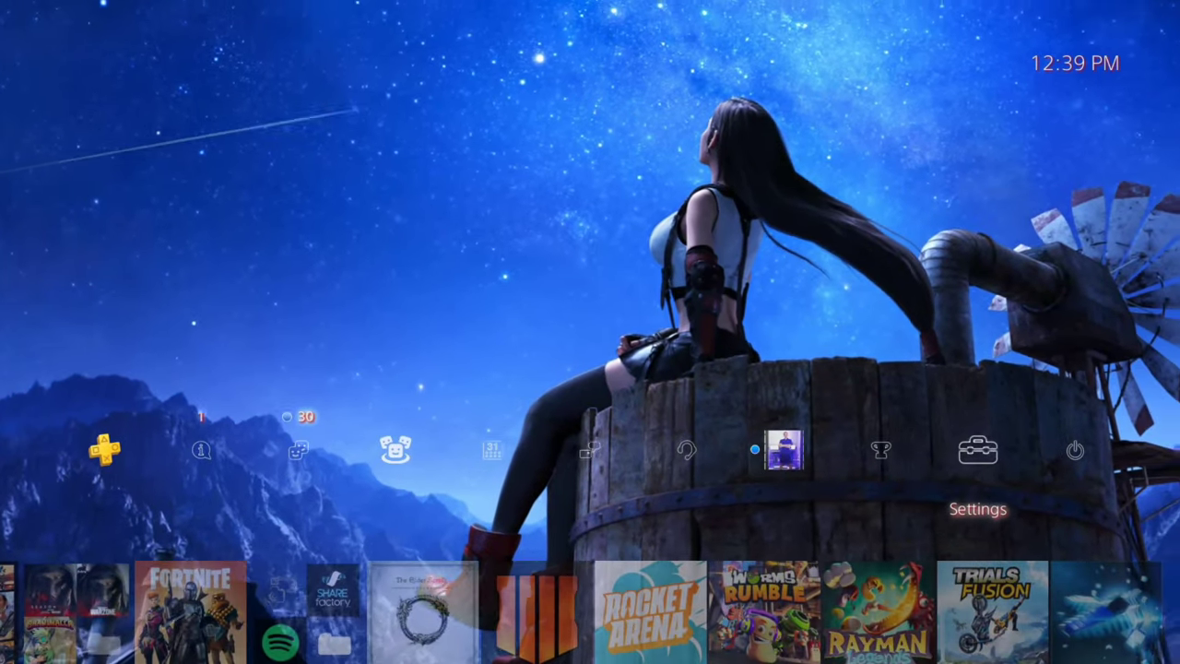
key(Return)
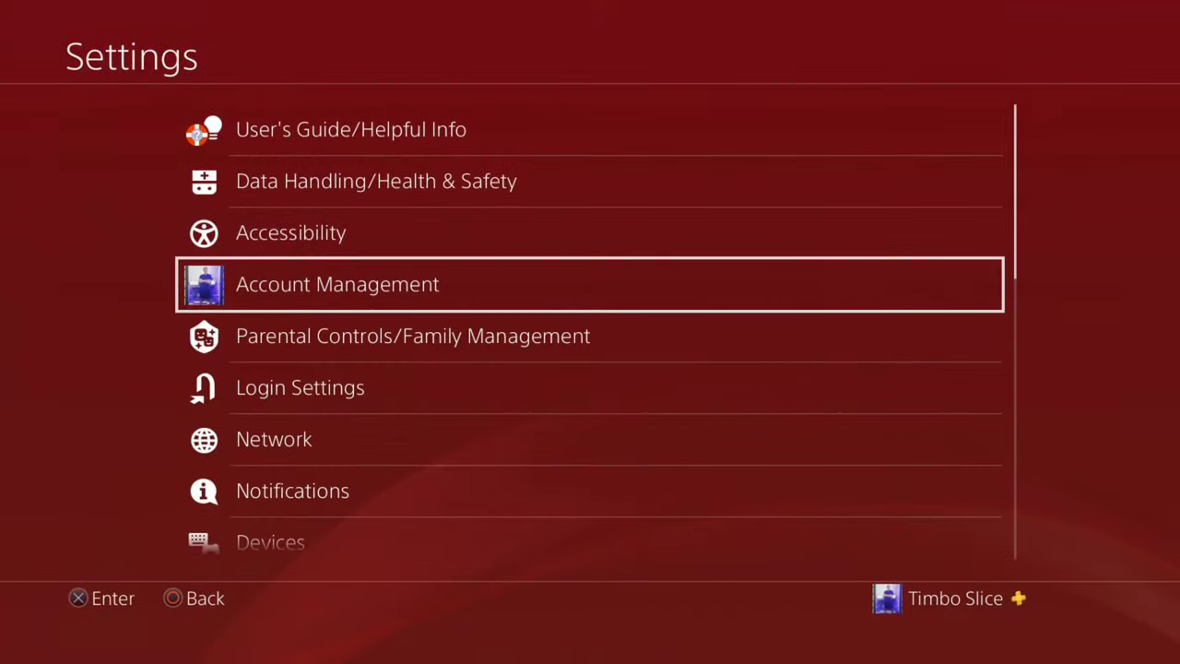
key(Down)
key(Down)
key(Down)
key(Down)
key(Down)
key(Down)
key(Down)
key(Down)
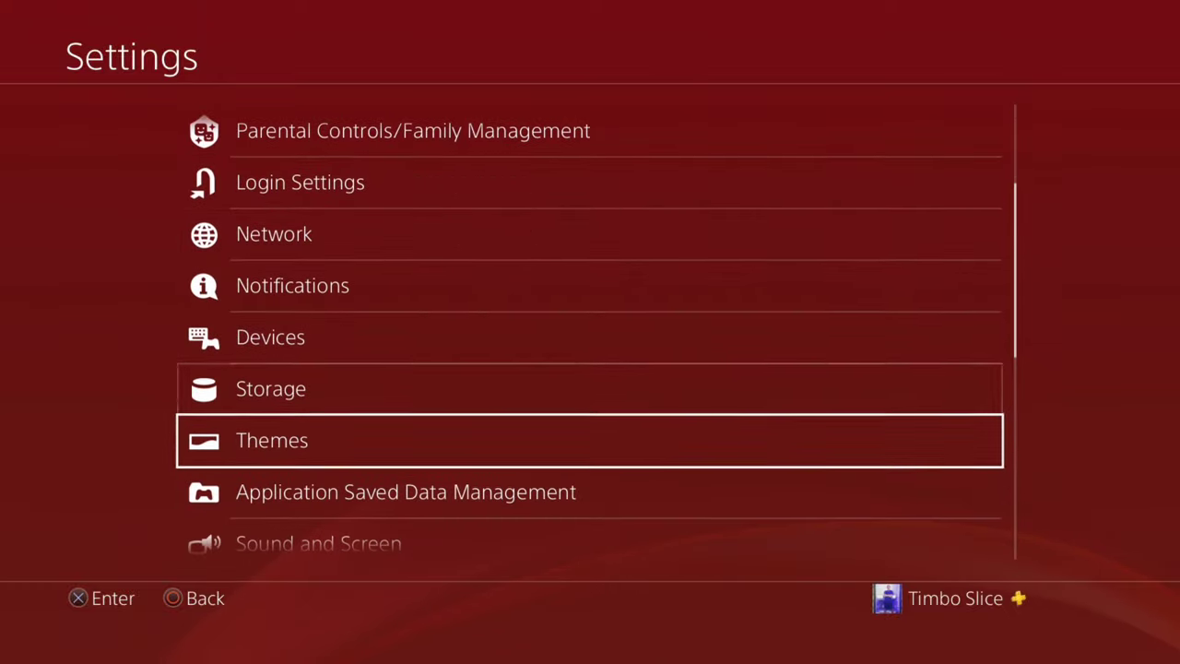
key(Down)
key(Up)
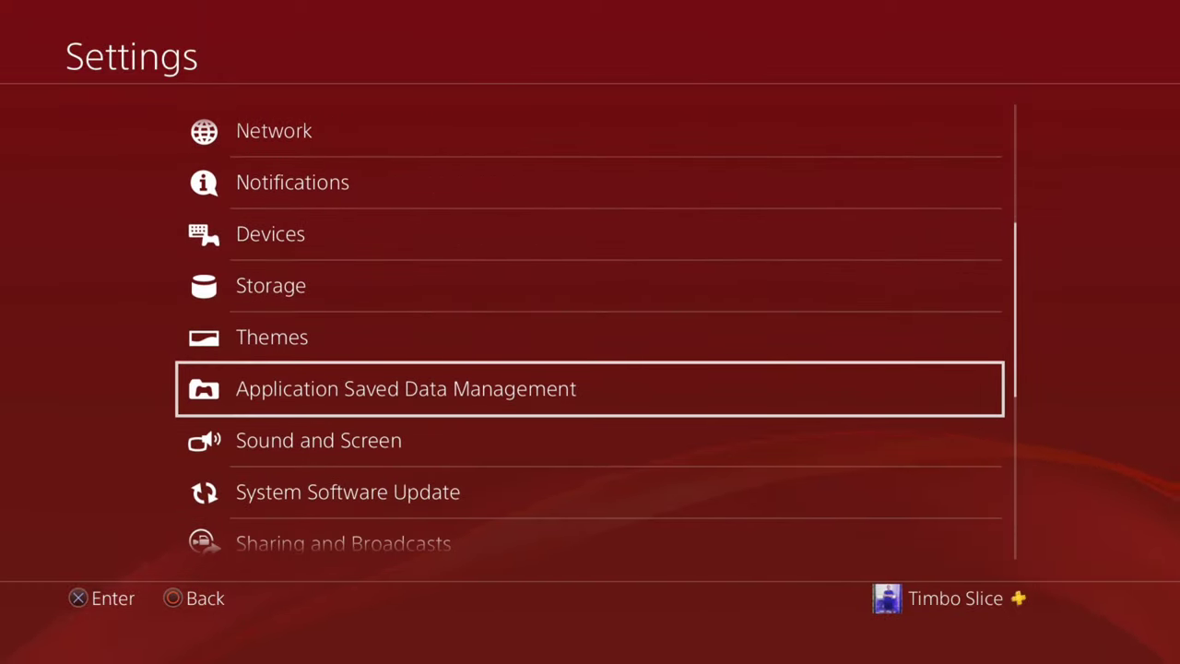
key(Return)
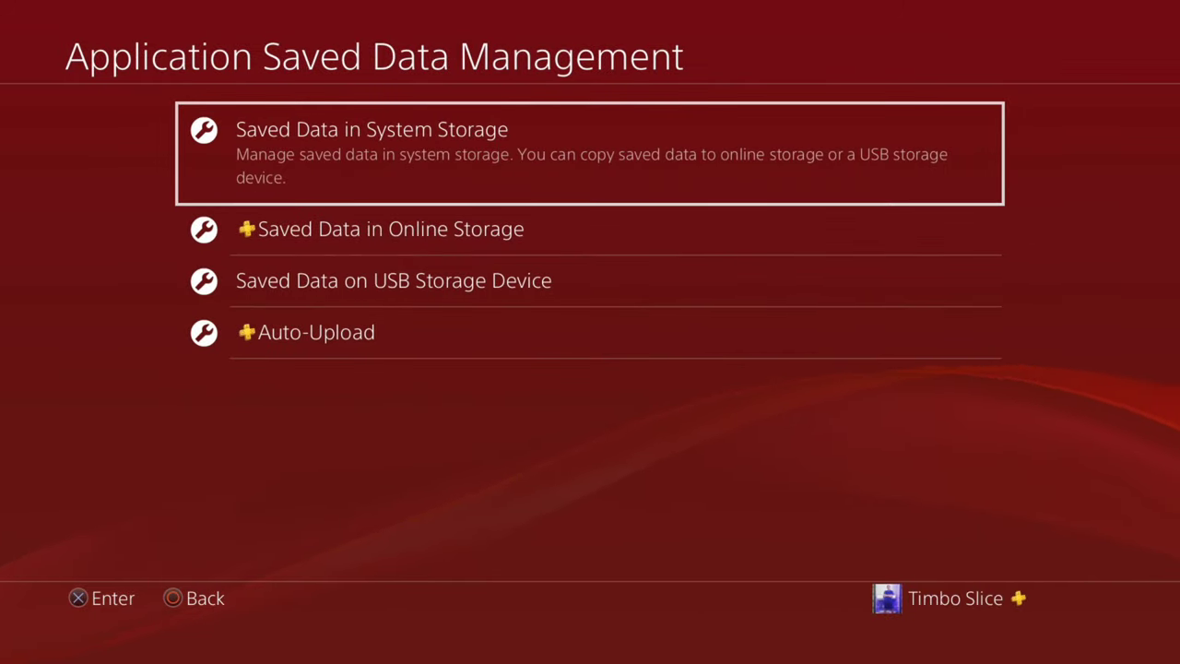
key(Down)
key(Down)
key(Down)
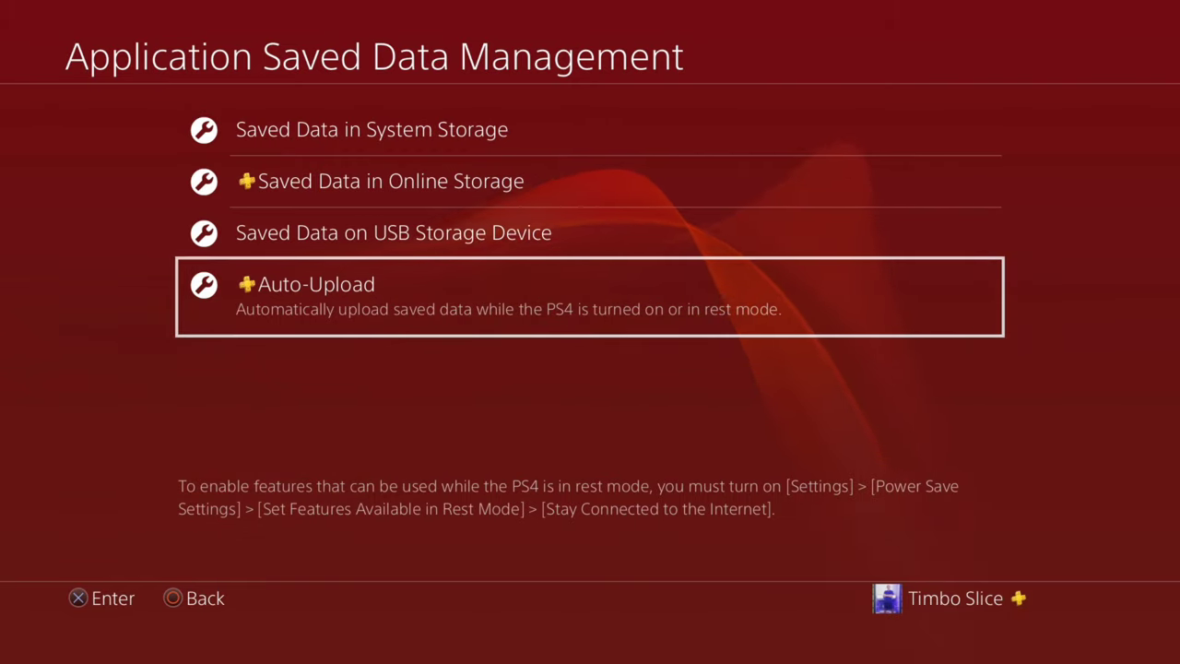
key(Return)
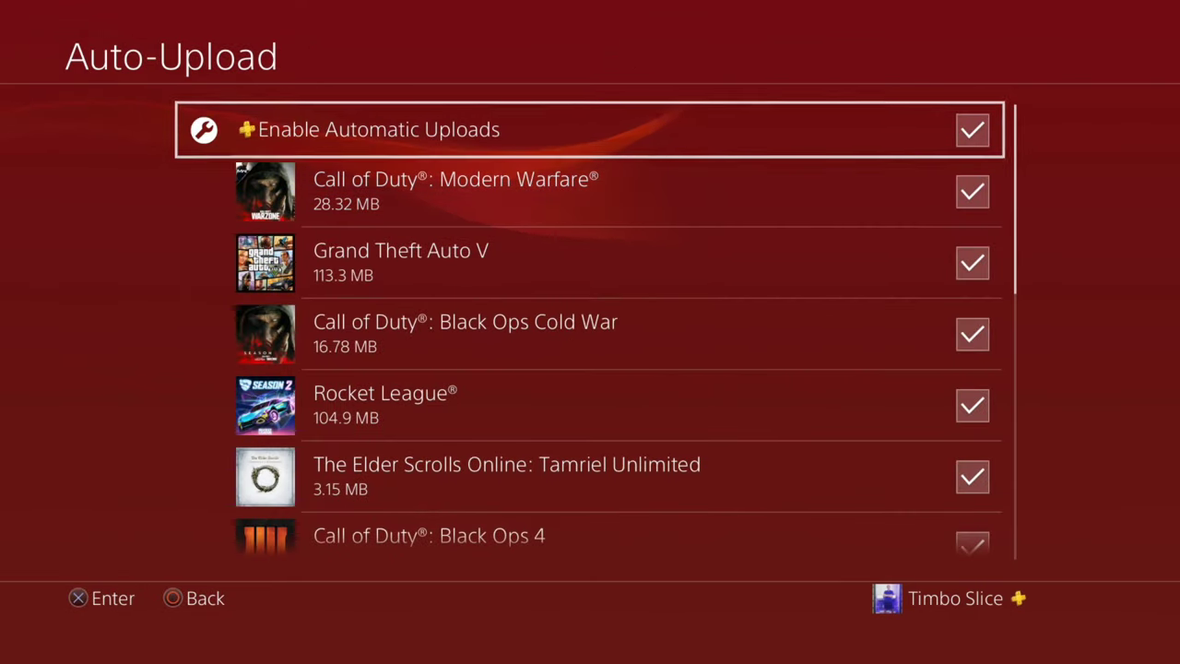
key(Down)
key(Down)
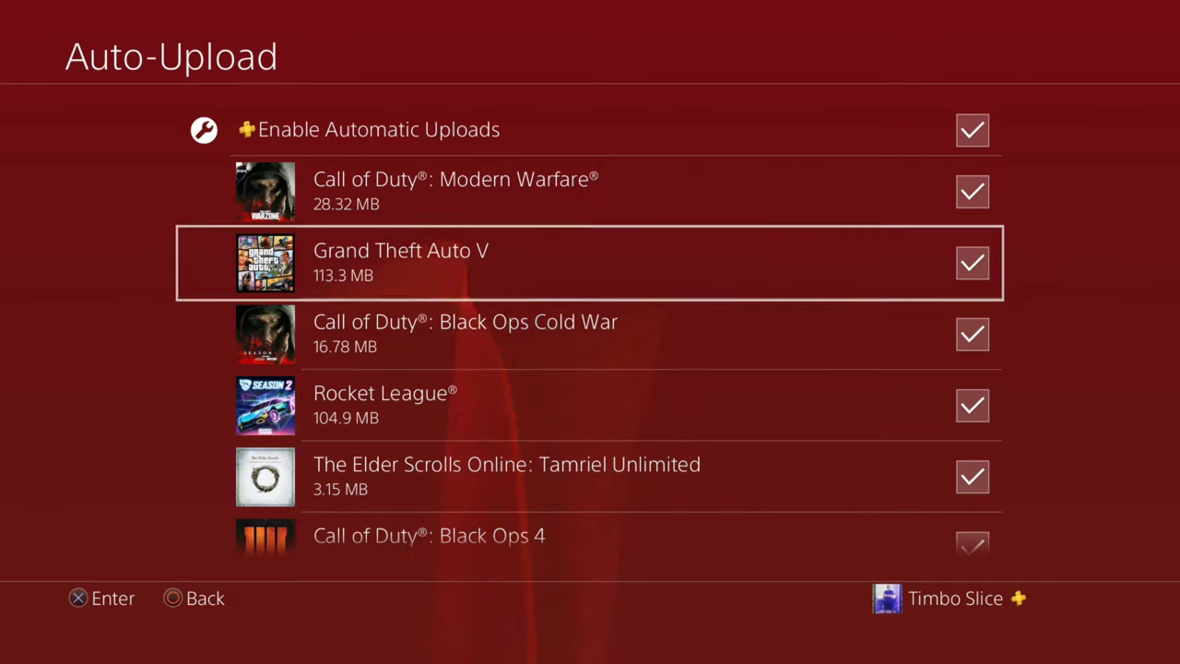
key(Up)
key(Up)
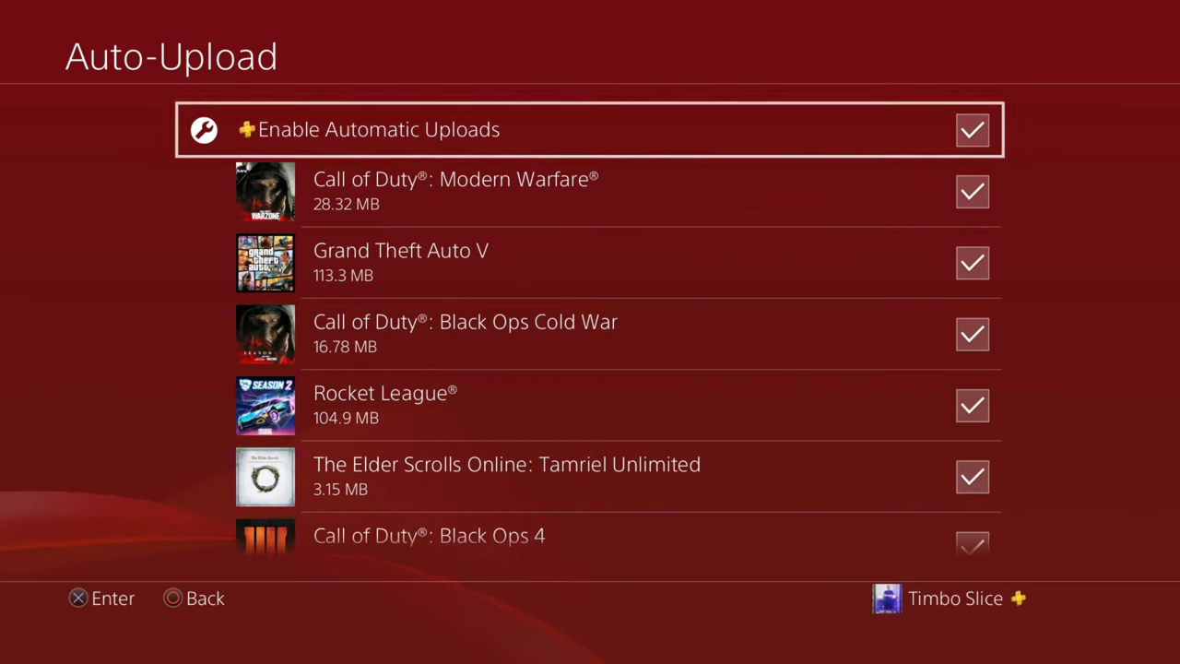
key(Escape)
key(Up)
key(Up)
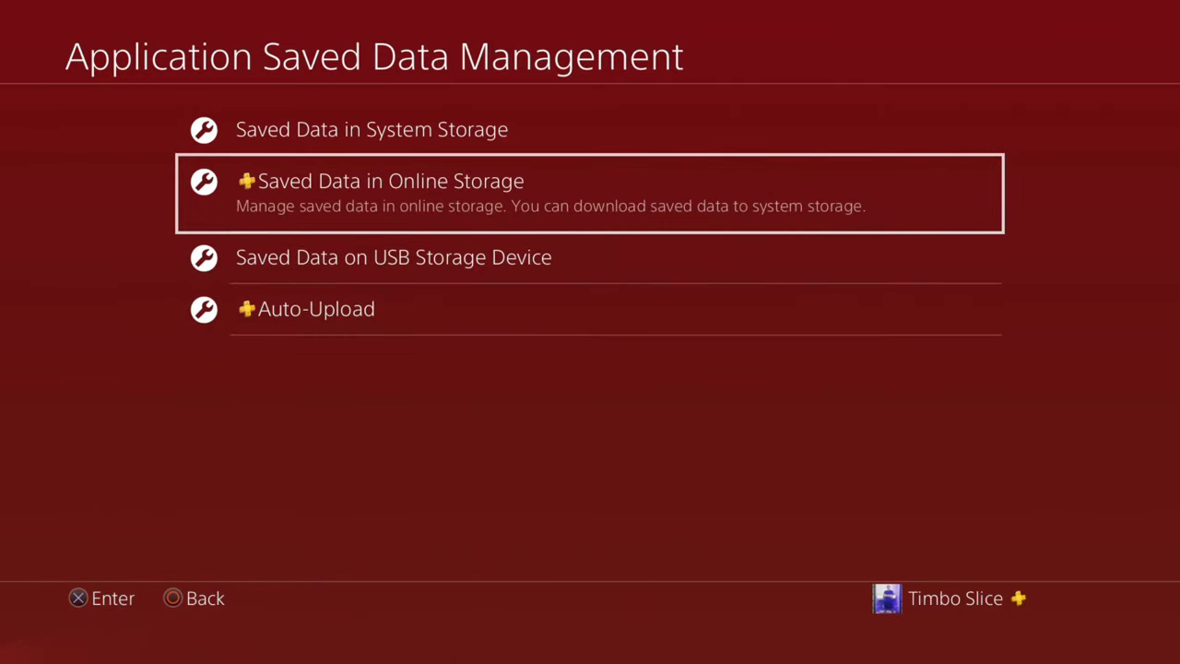
Step: Open Saved Data in Online Storage > Download to System Storage and choose Grand Theft Auto V
key(Return)
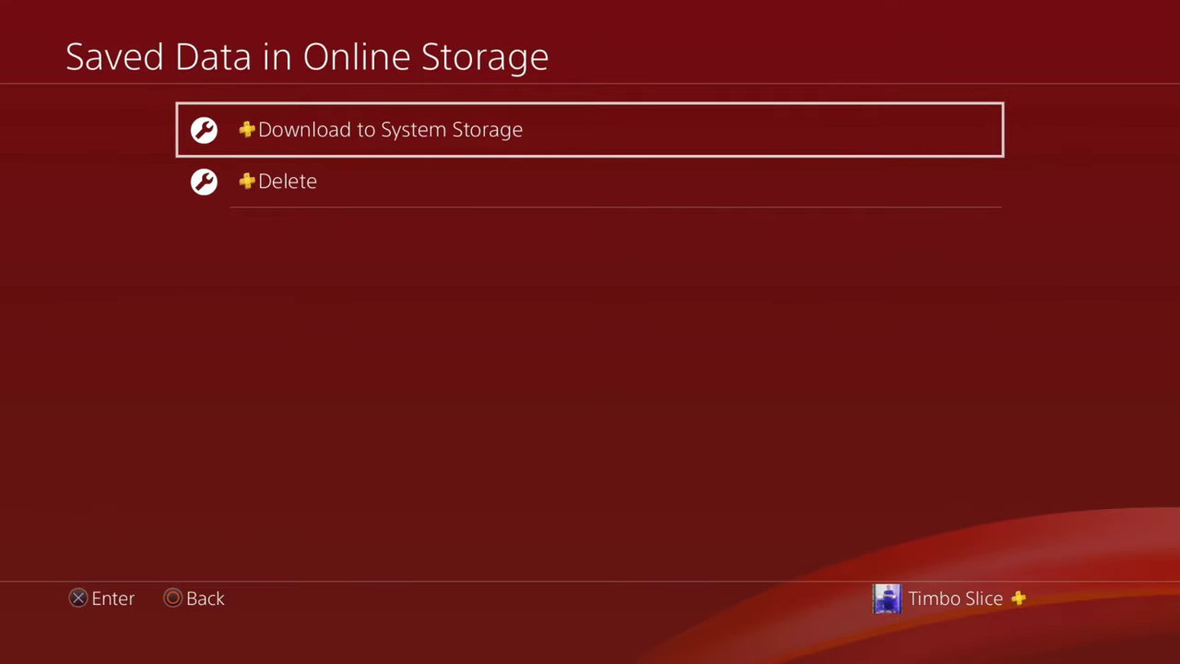
key(Return)
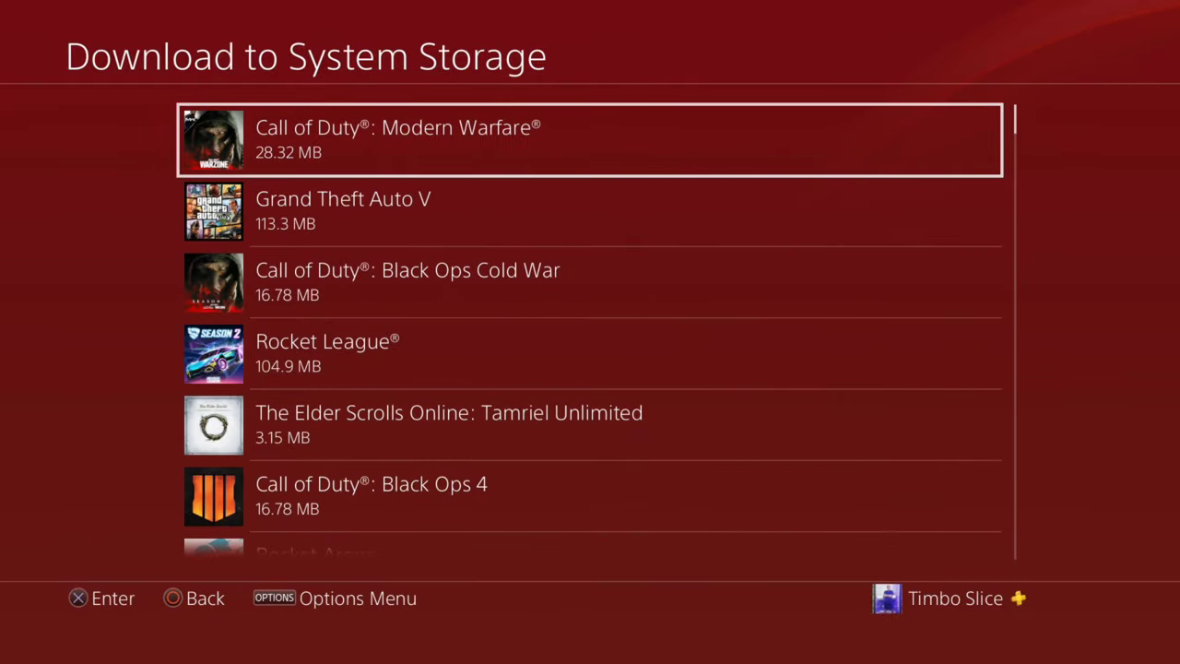
key(Down)
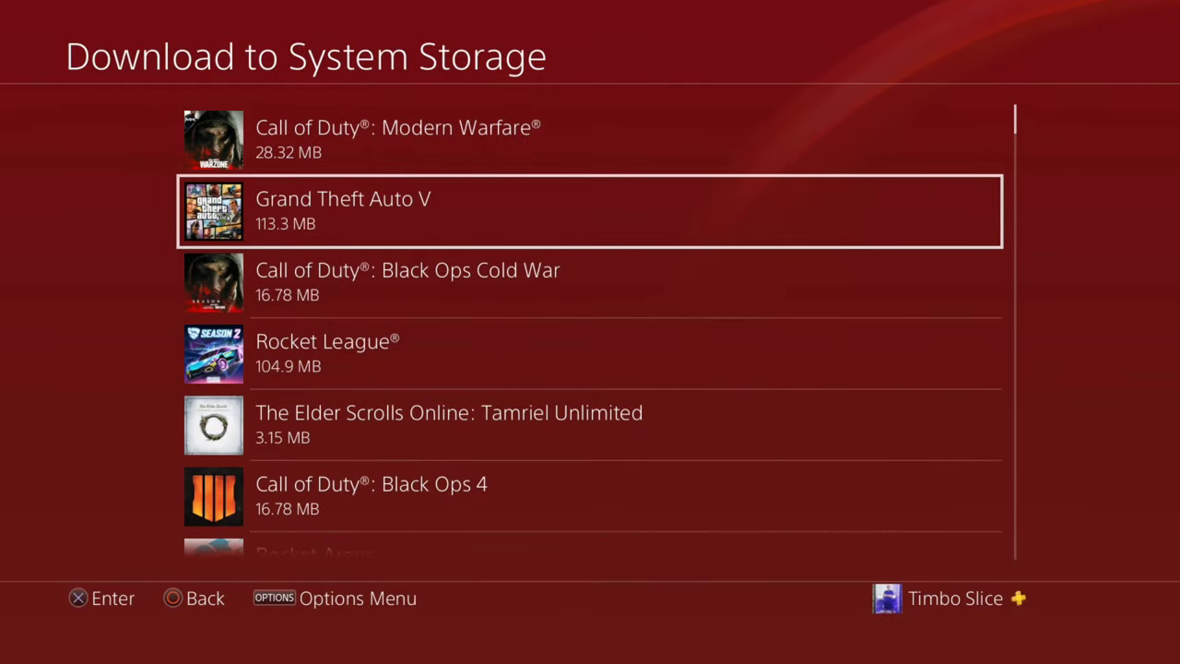
key(Return)
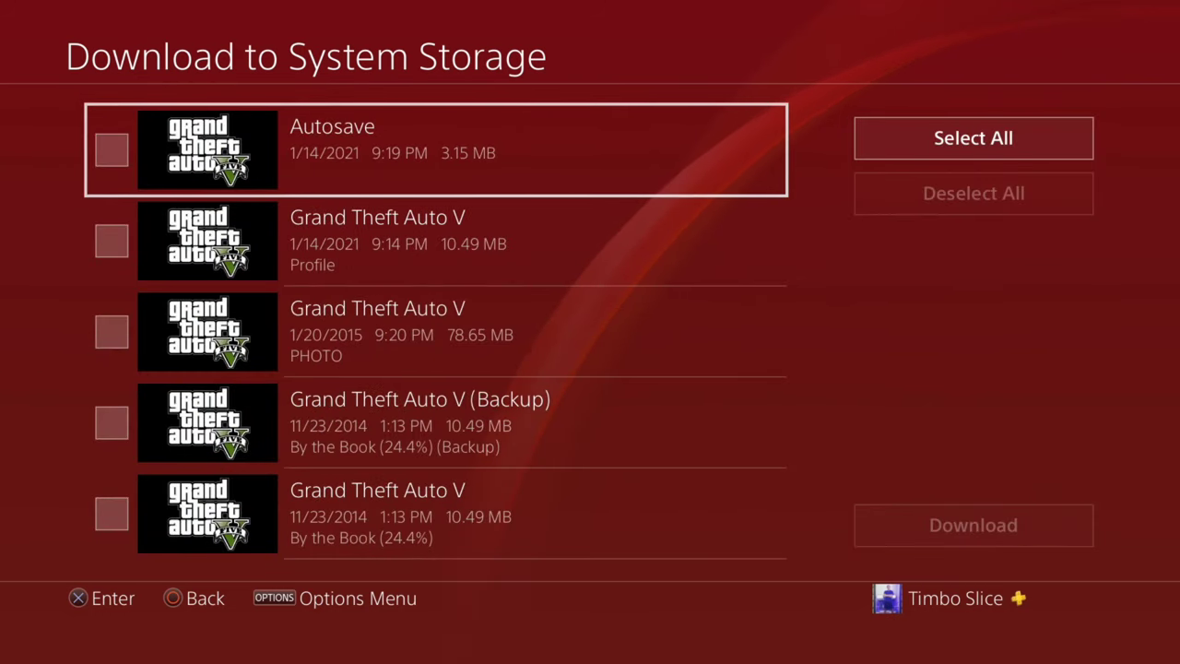
Step: Tick all five Grand Theft Auto V cloud saves with Select All
key(Down)
key(Down)
key(Down)
key(Down)
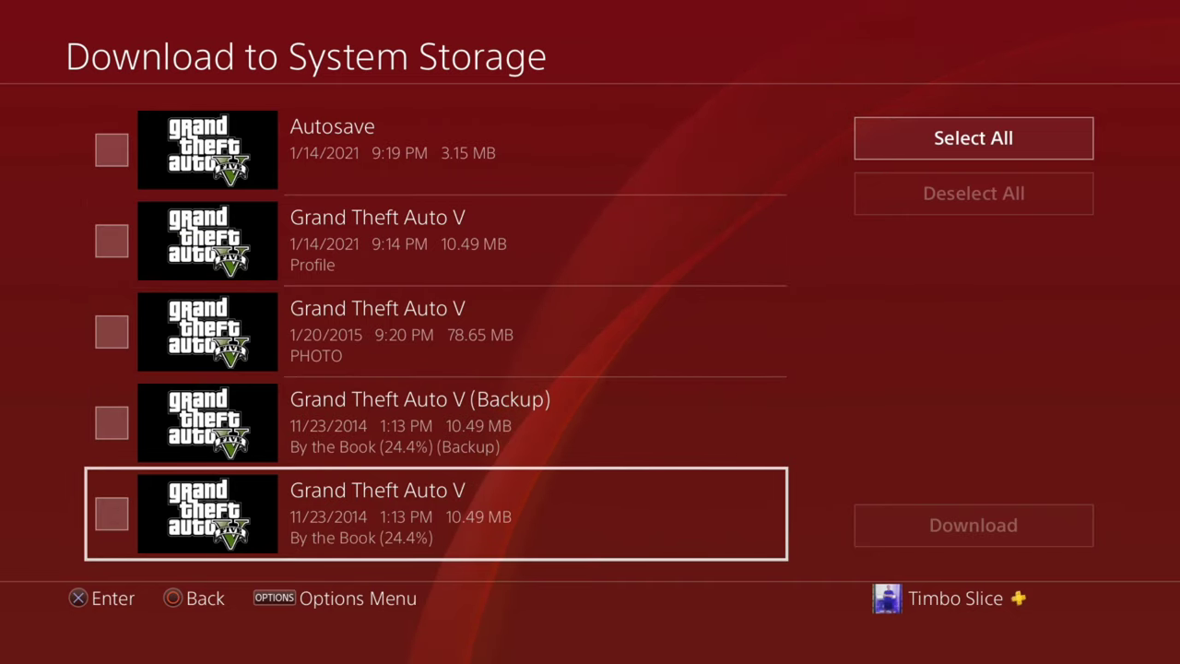
key(Up)
key(Up)
key(Up)
key(Up)
key(Right)
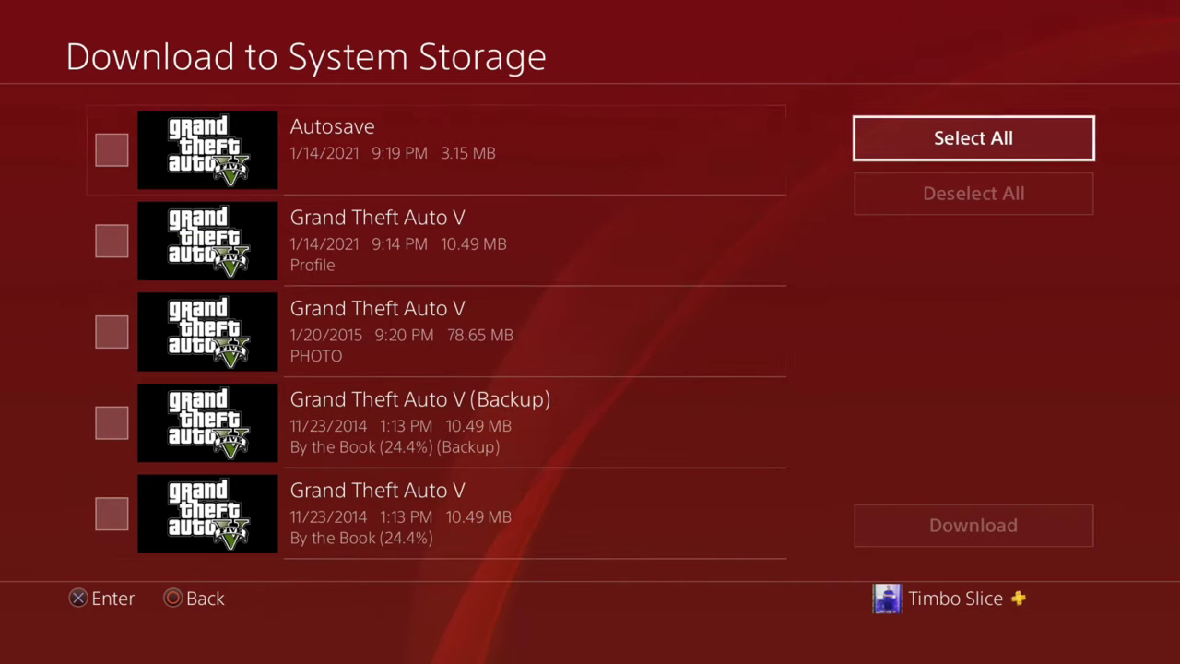
key(Return)
key(Left)
key(Down)
key(Down)
key(Down)
key(Down)
key(Up)
key(Right)
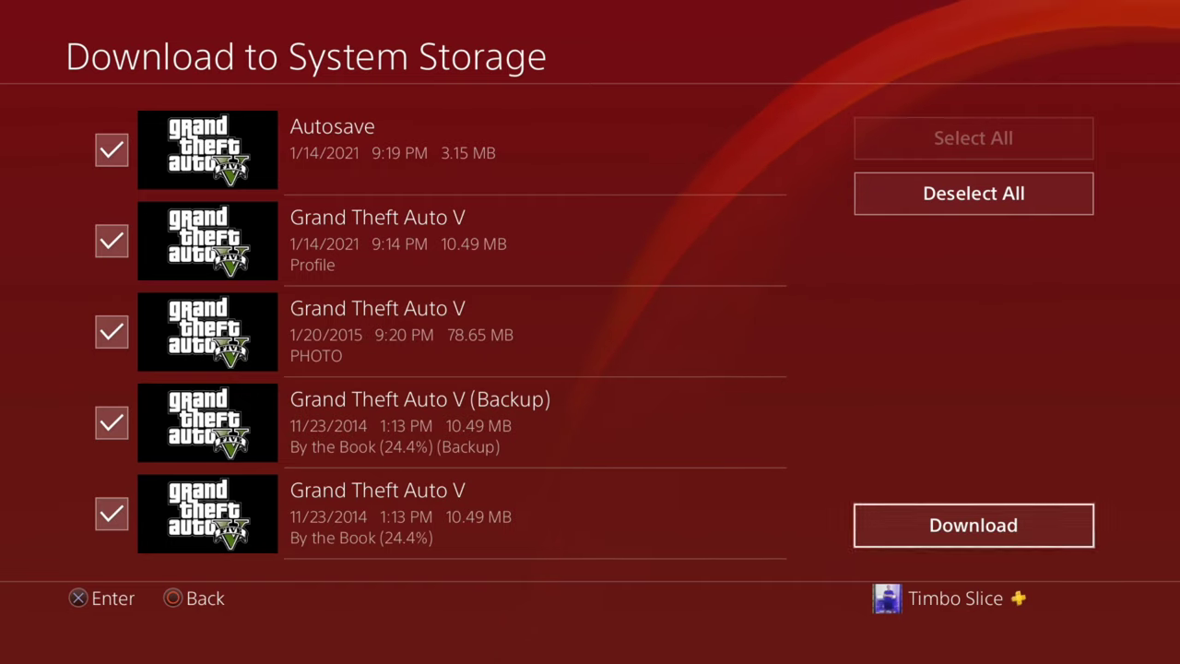
key(Left)
key(Up)
key(Up)
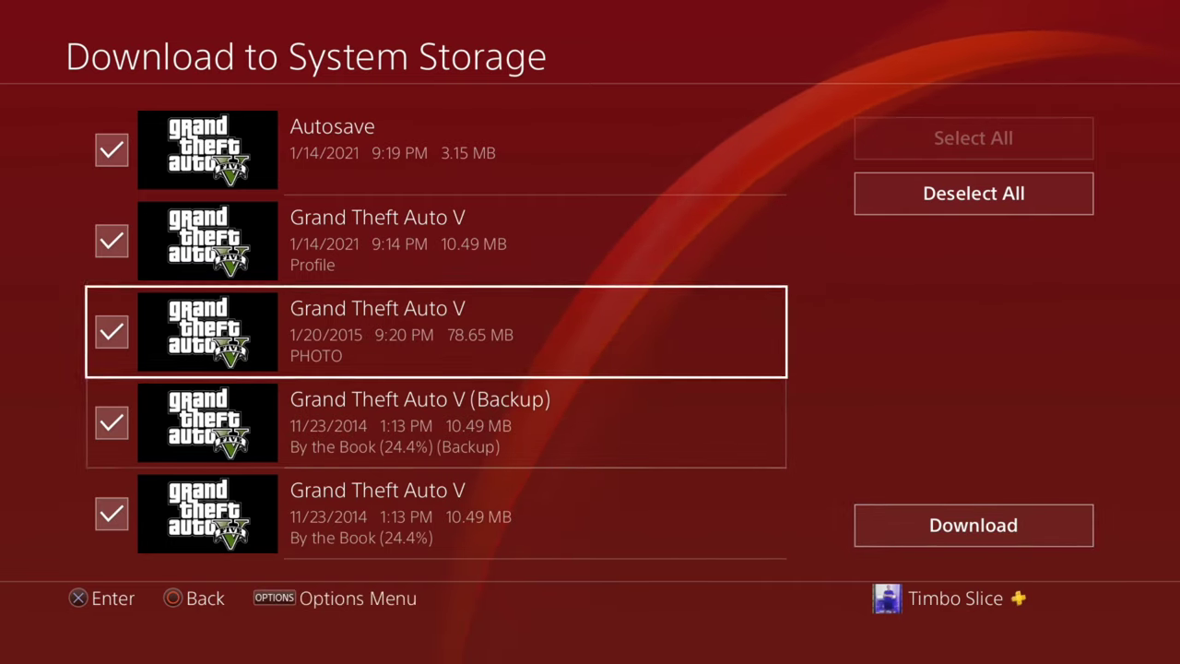
key(Right)
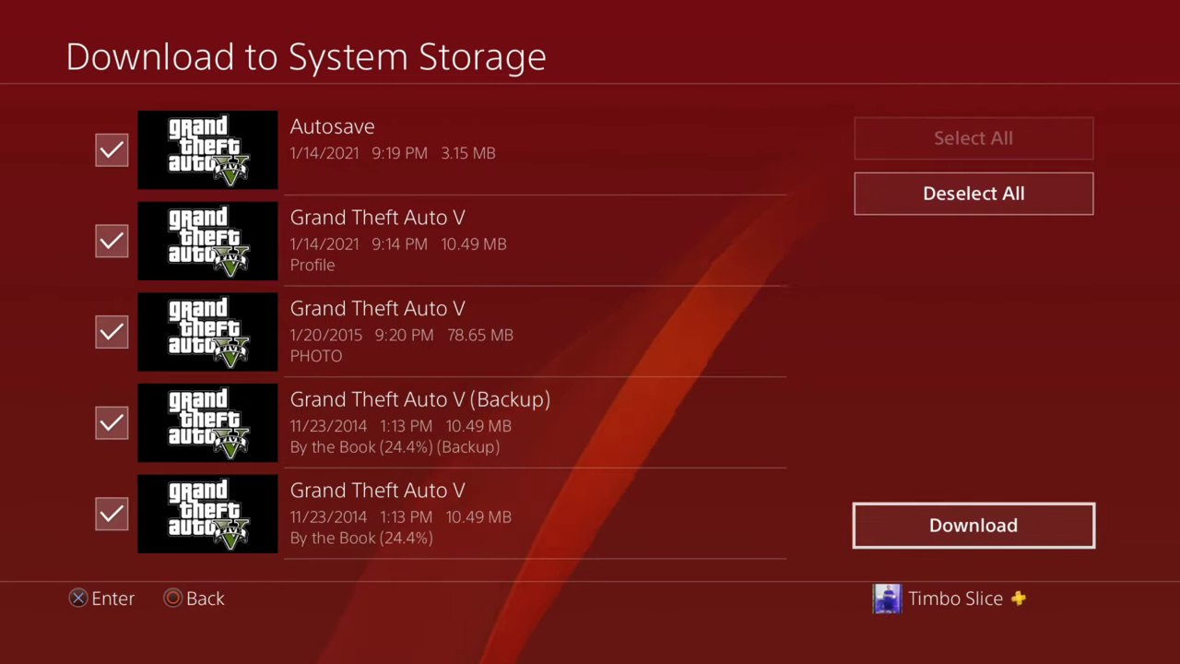
Step: Download the ticked saves, applying overwrite to all with Yes
key(Return)
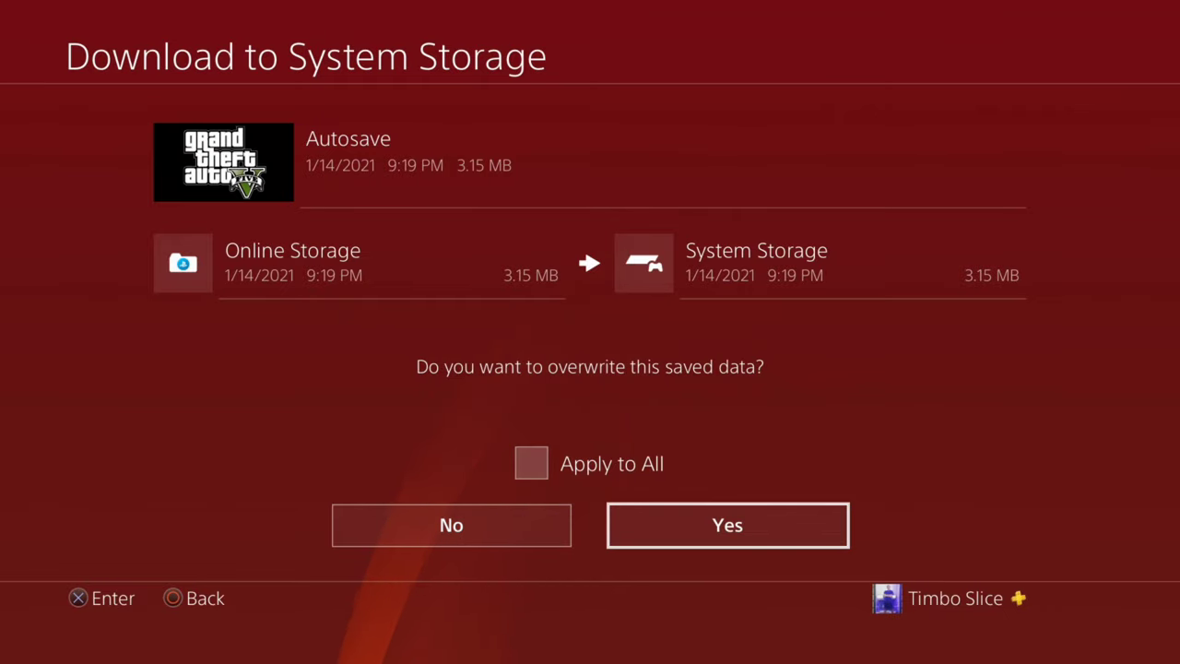
key(Right)
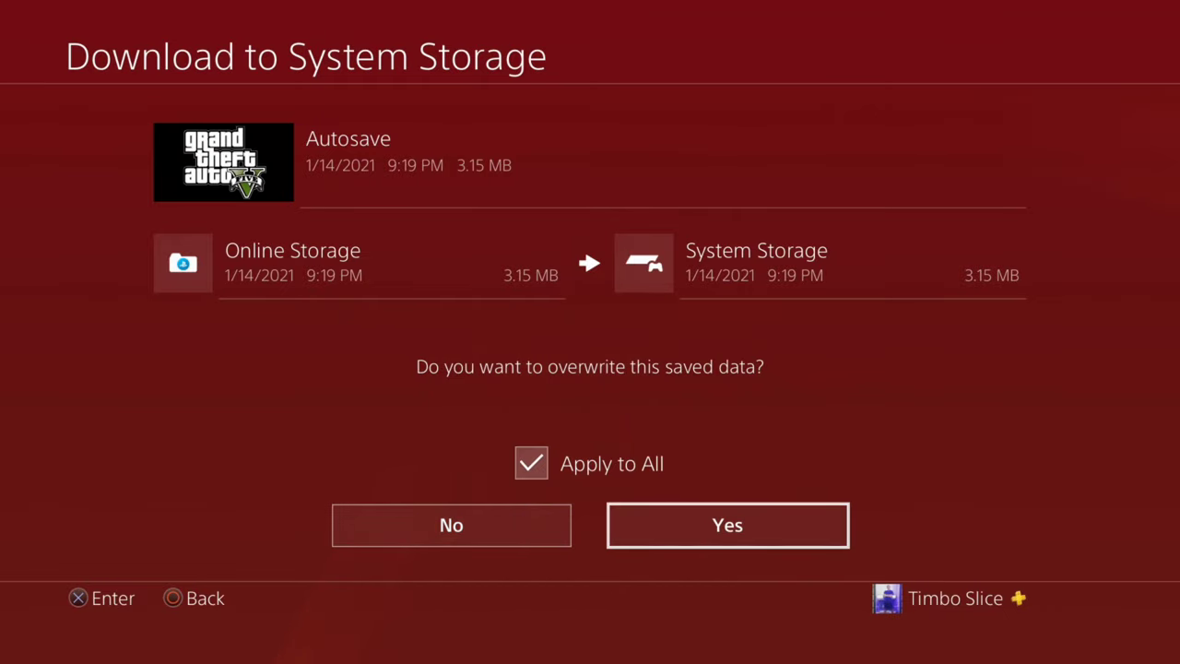
key(Return)
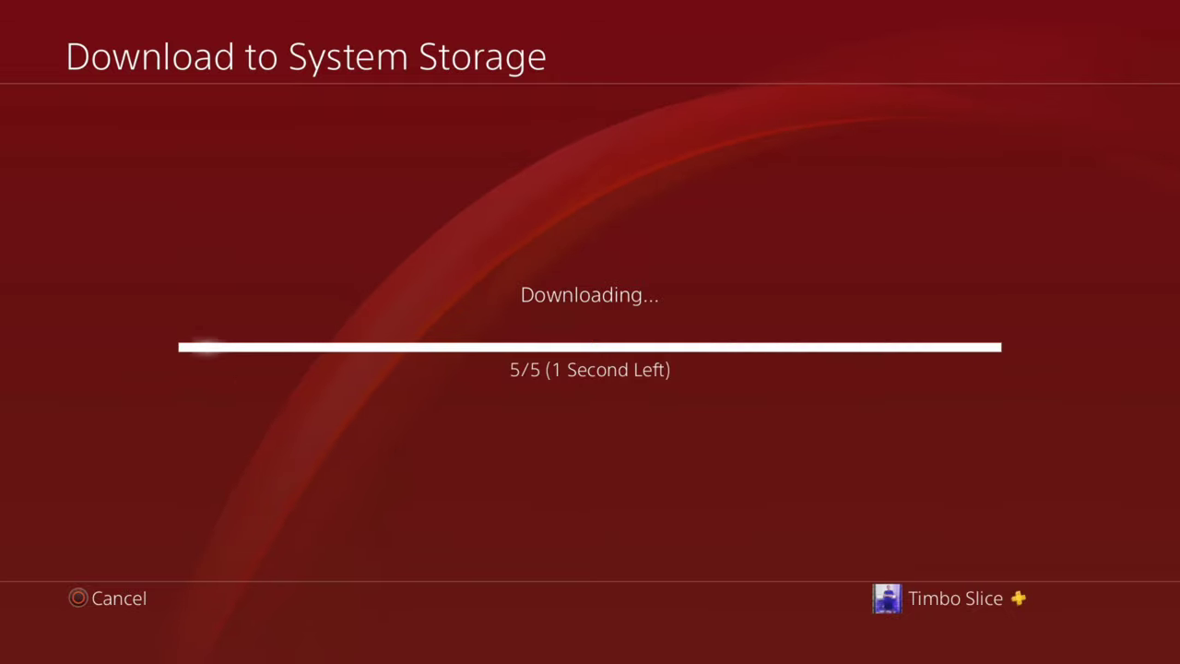
Step: Return to saved data management and briefly enter then leave the online storage options
key(Escape)
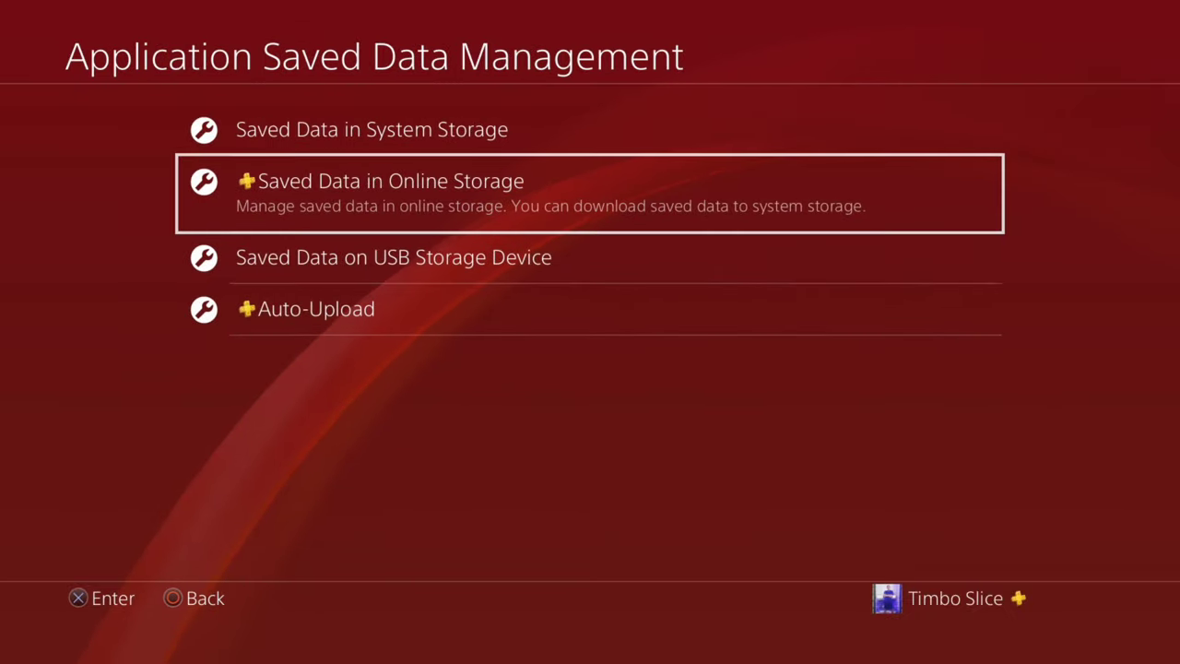
key(Return)
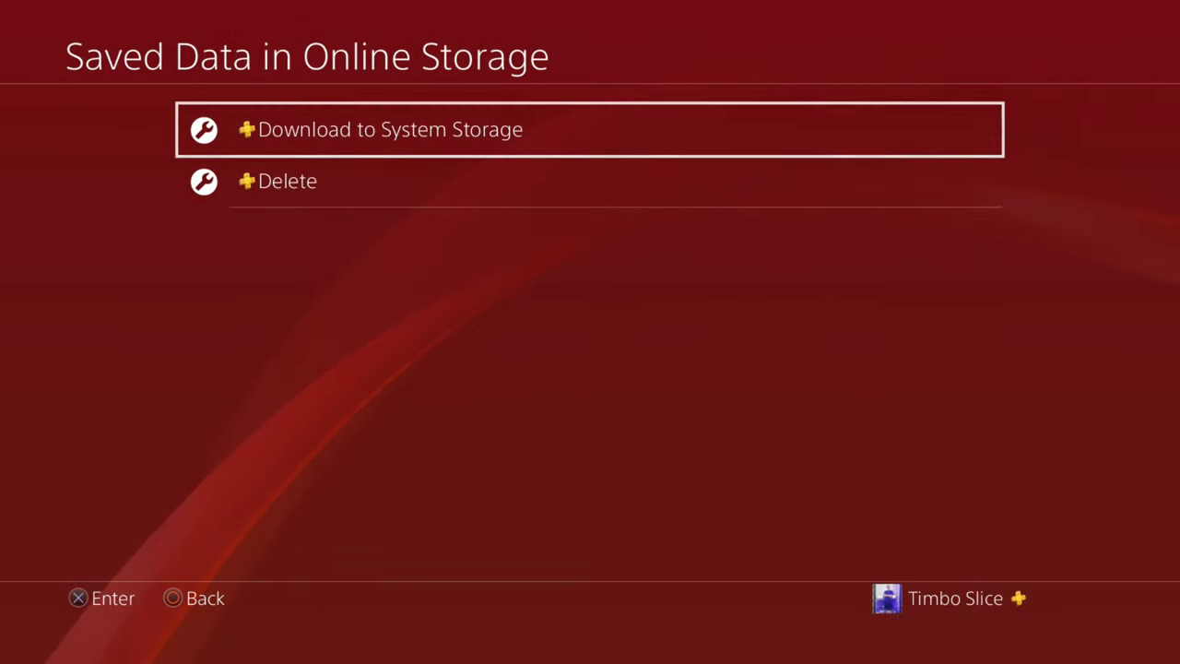
key(Return)
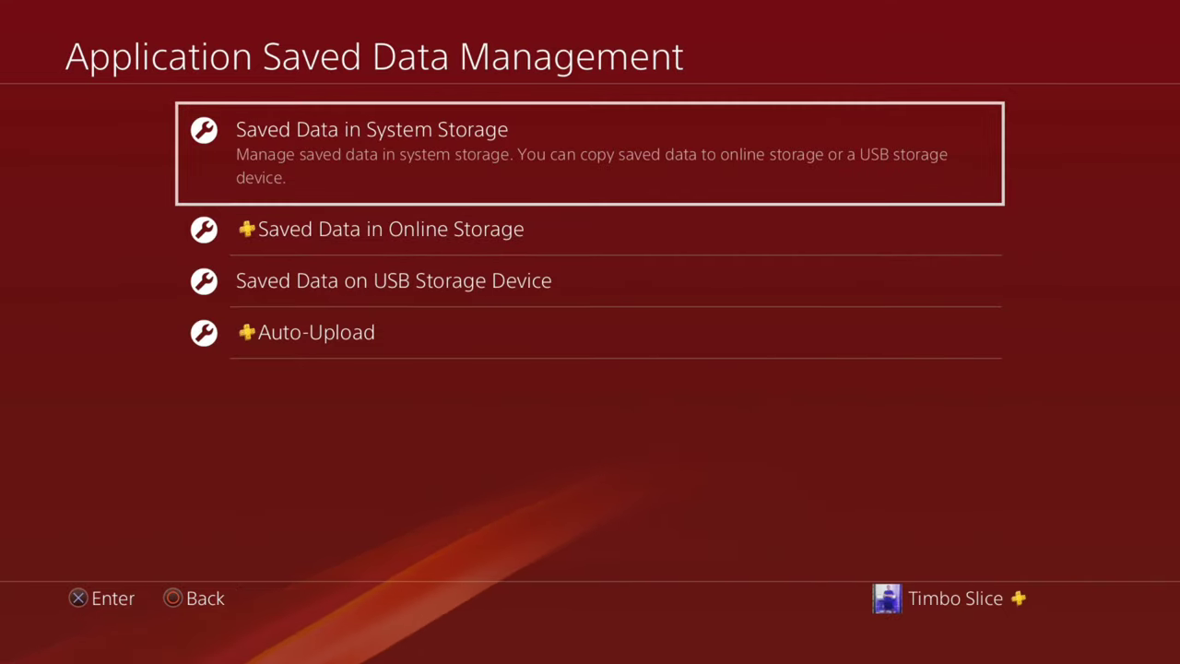
Step: View Grand Theft Auto V's system saves under Upload to Online Storage, then back out without uploading
key(Return)
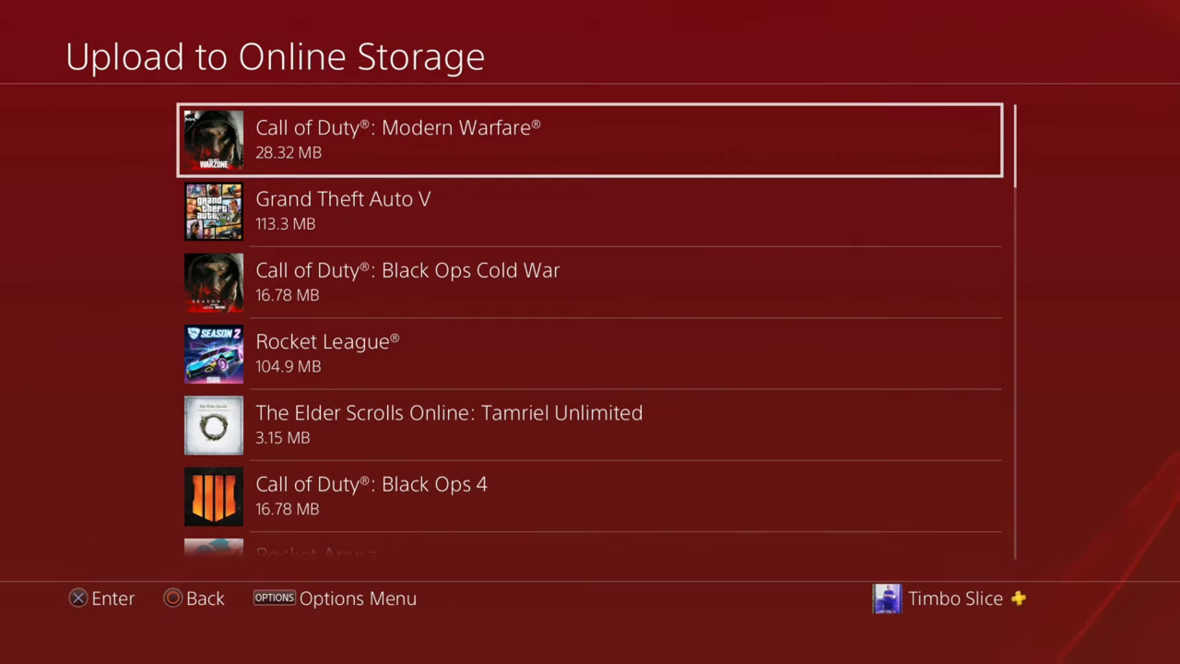
key(Down)
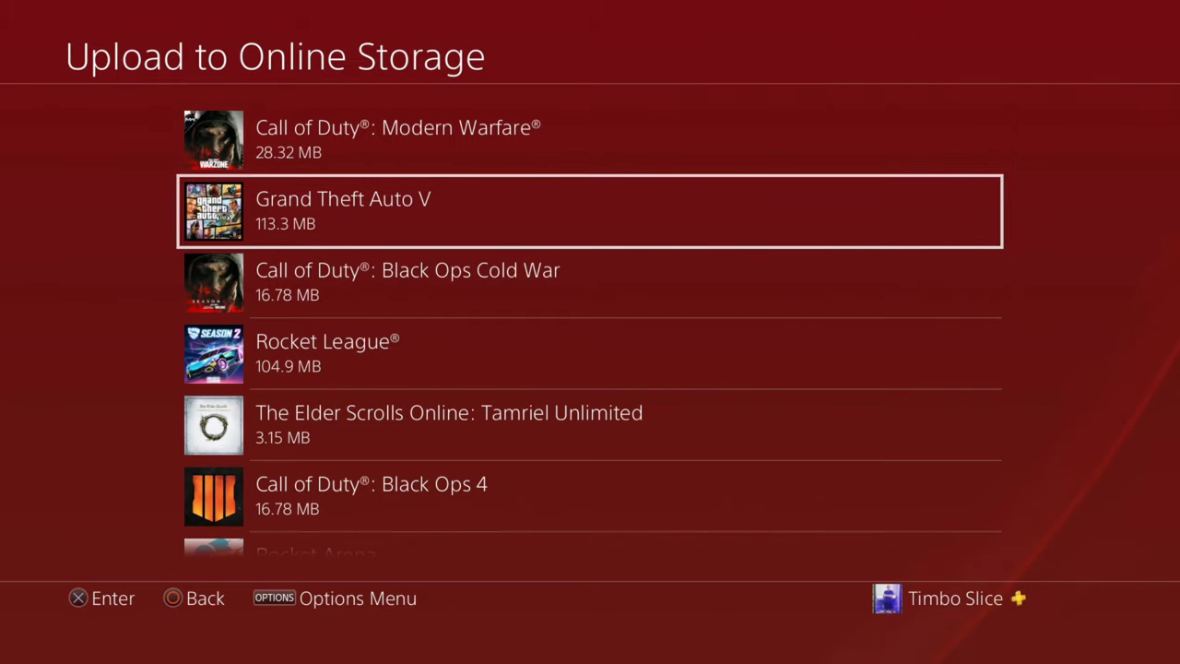
key(Return)
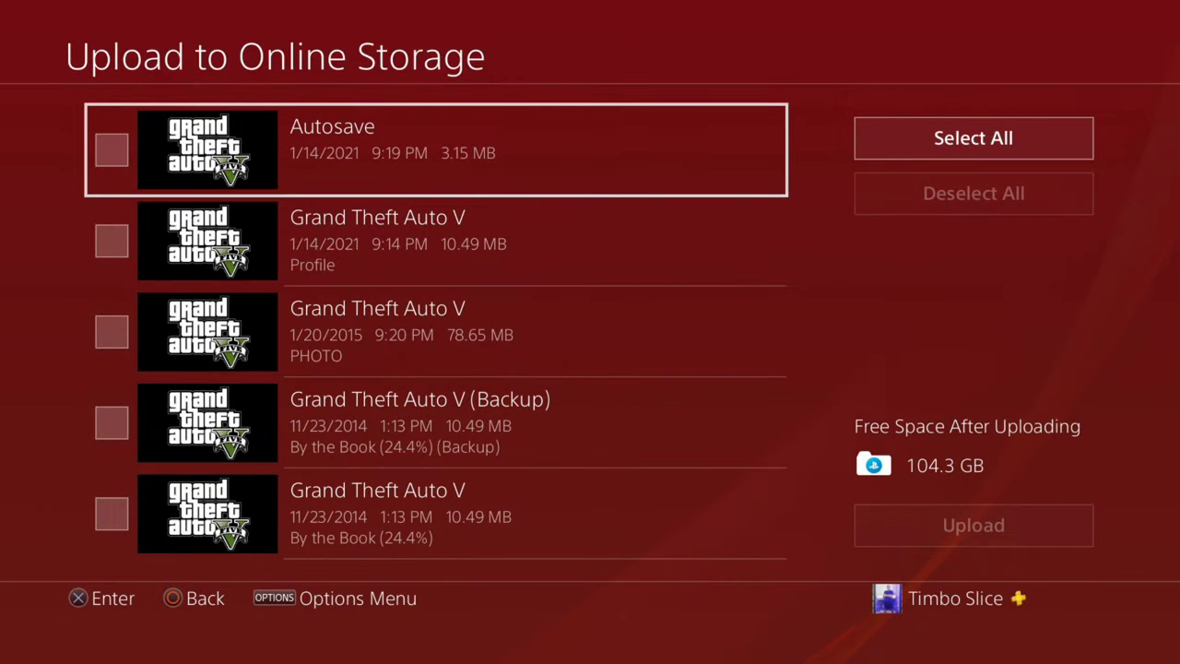
key(Right)
key(Down)
key(Escape)
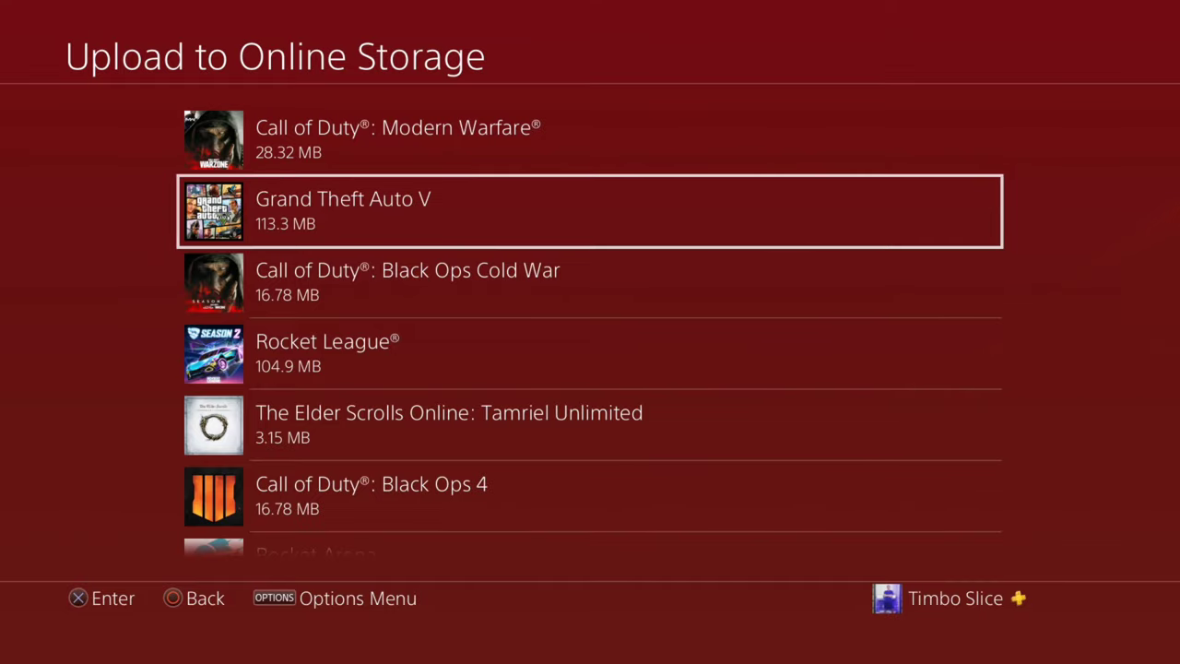
key(Down)
key(Up)
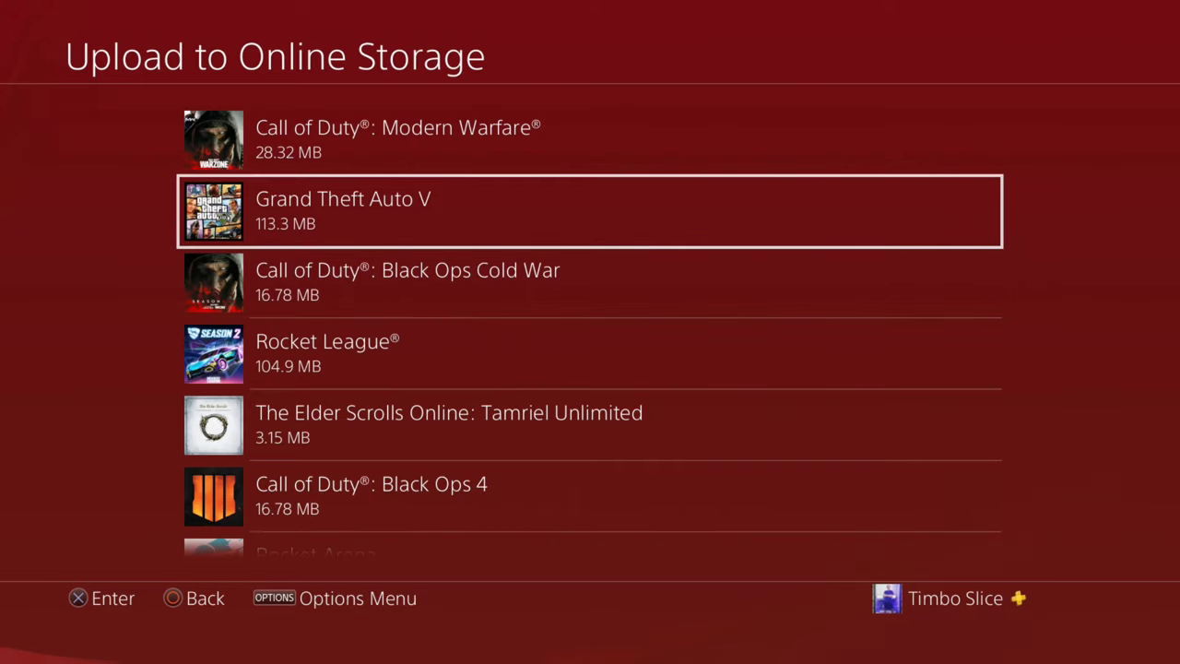
Step: Compare Grand Theft Auto V's system and online saves via its Options menu > Upload/Download Saved Data
key(Escape)
key(Escape)
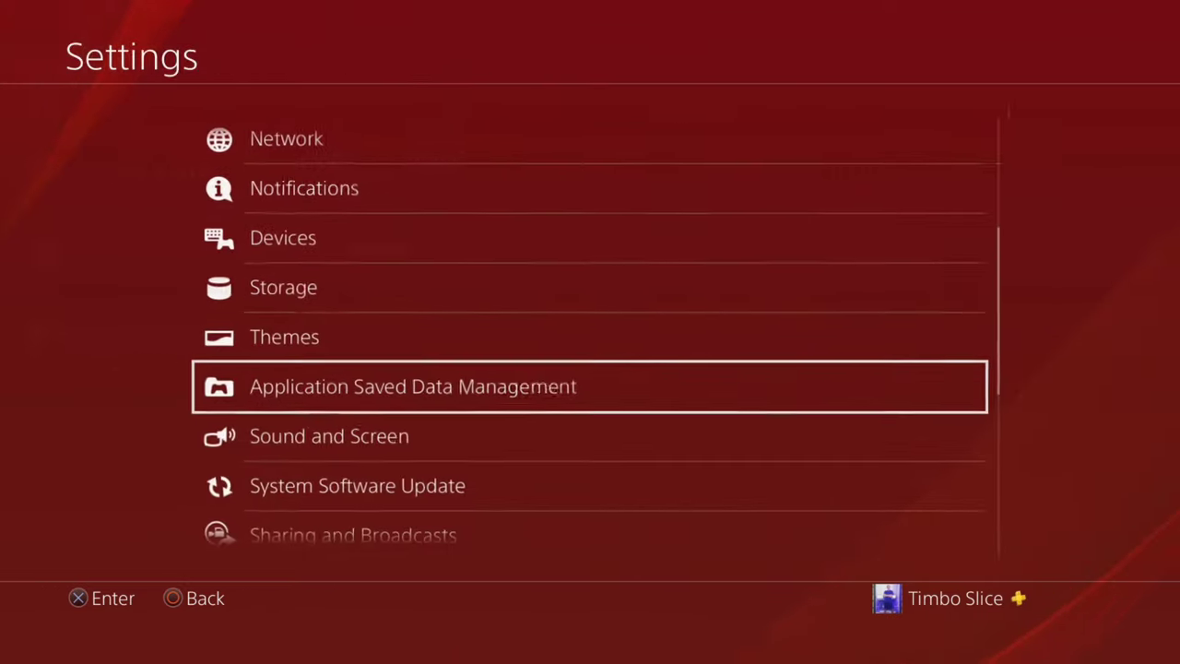
key(Escape)
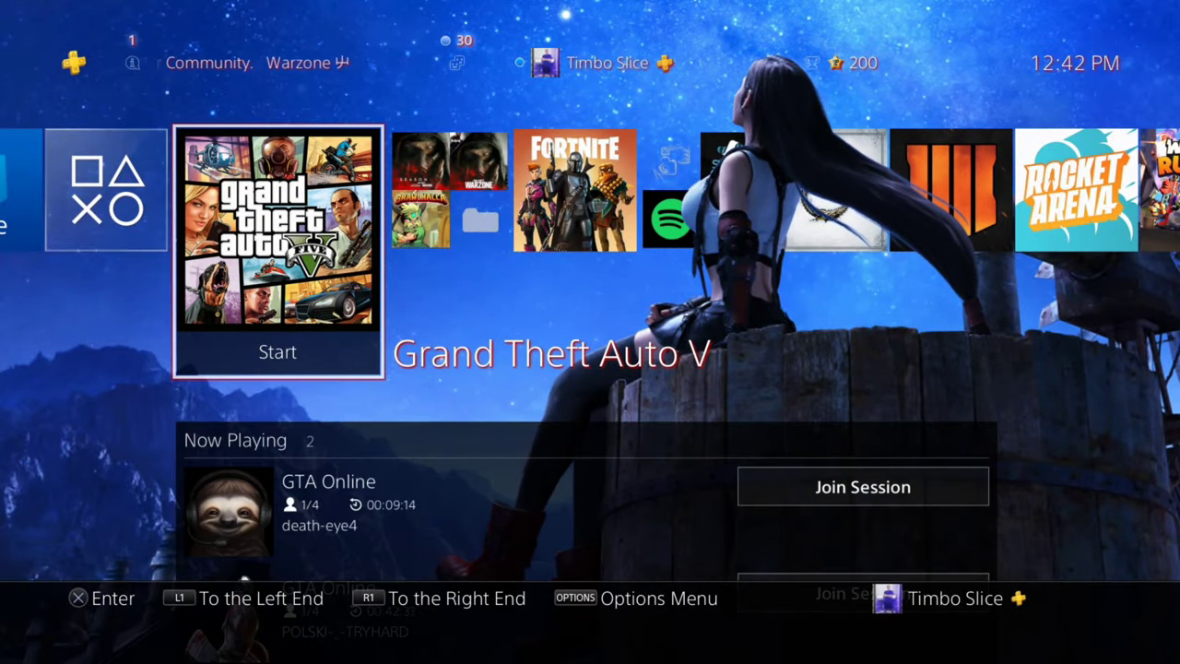
key(Menu)
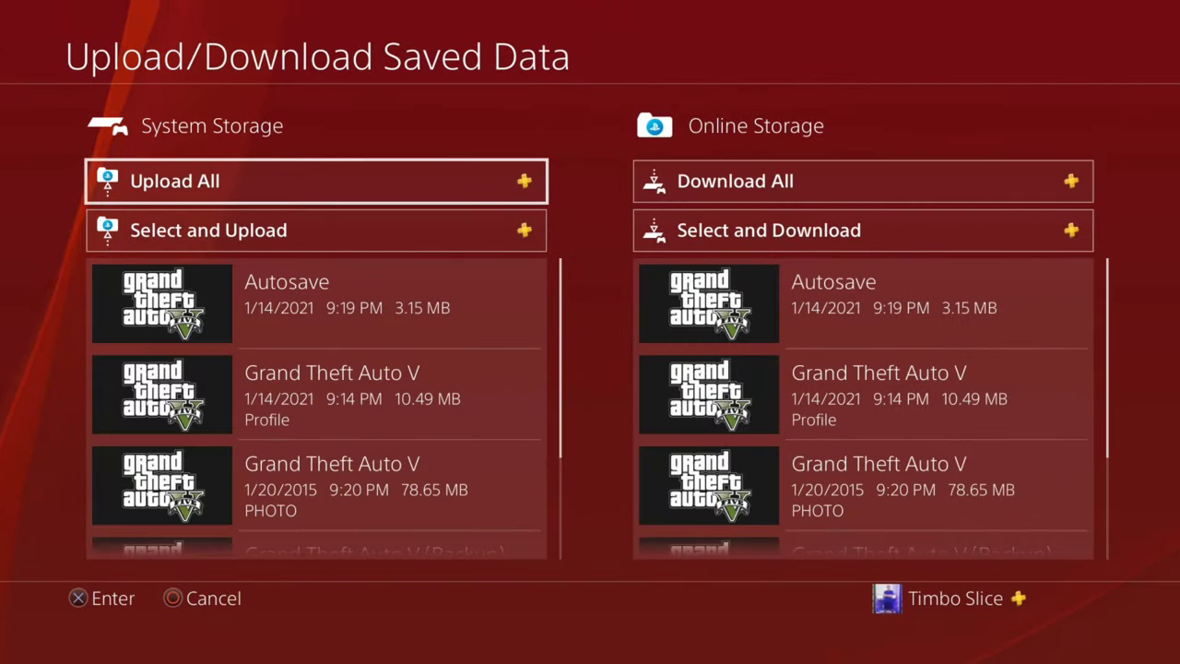
key(Right)
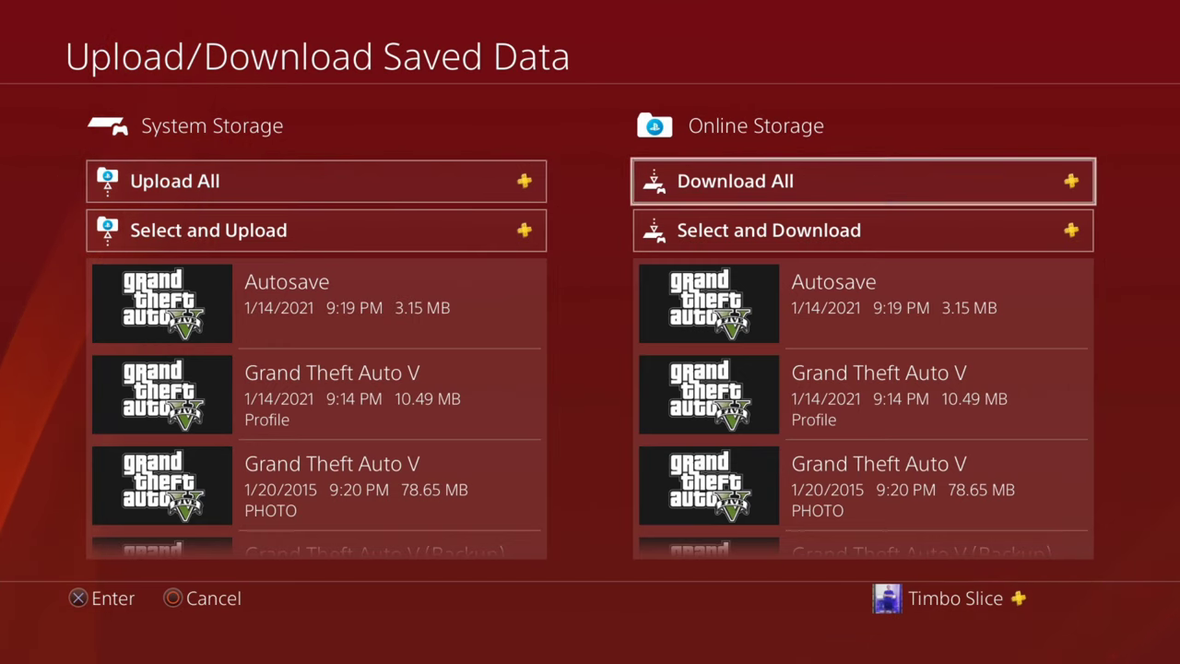
key(Left)
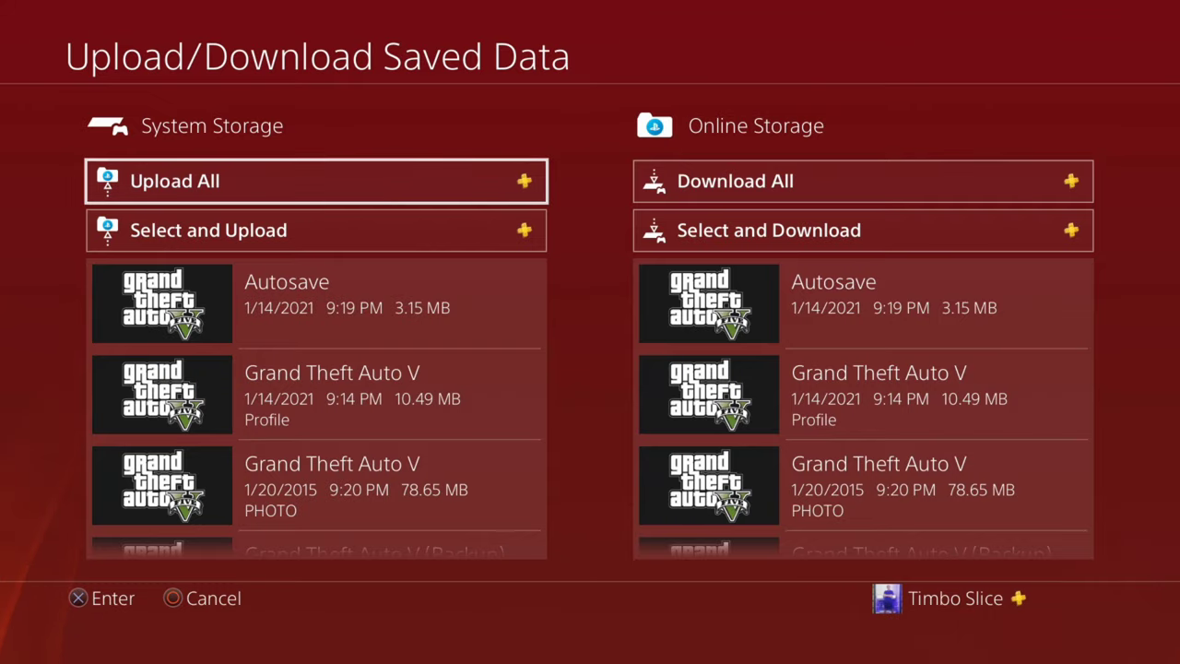